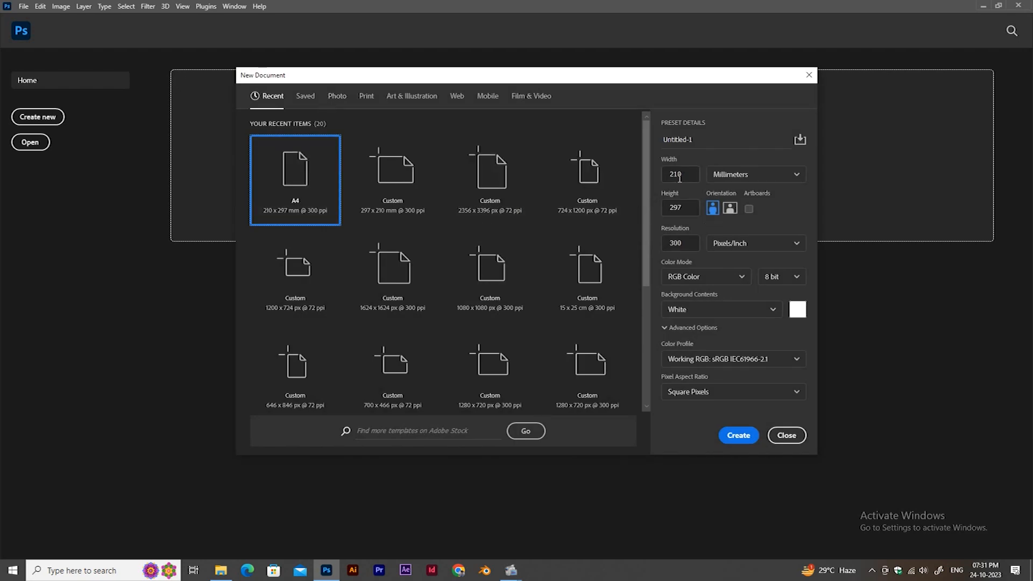
Create a 210 × 297 mm, 300 ppi RGB document and place the white podium image in it.
{"action": "left_click", "coordinate": [736, 437]}
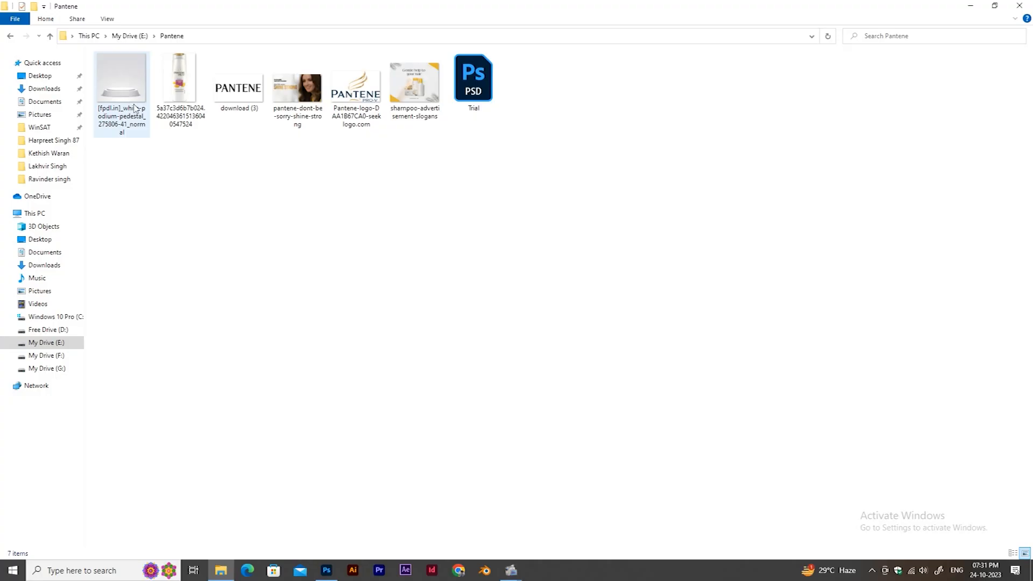
{"action": "left_click_drag", "start_coordinate": [122, 92], "coordinate": [466, 268]}
{"action": "key", "text": "alt+Tab"}
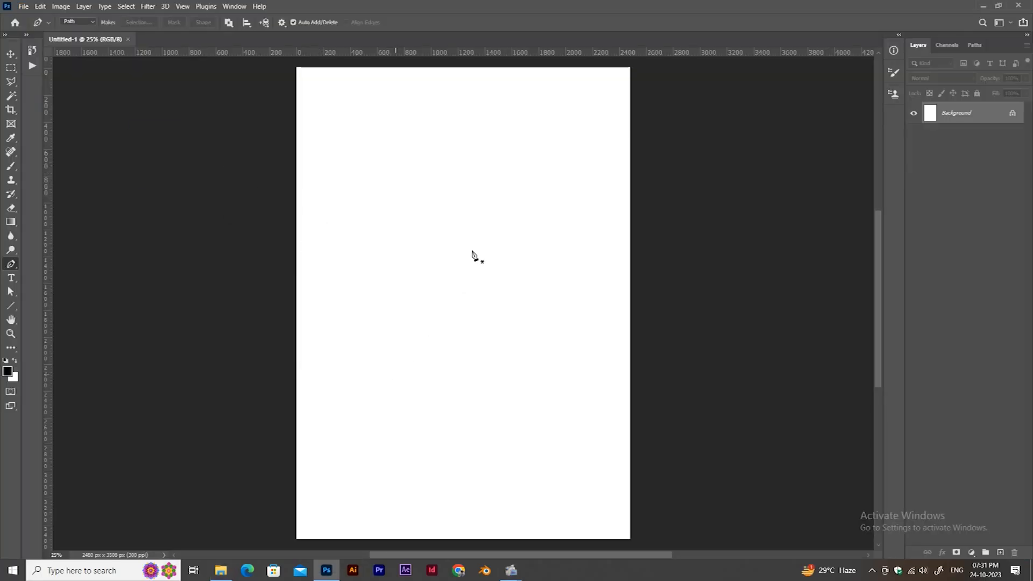
{"action": "left_click_drag", "start_coordinate": [594, 171], "coordinate": [588, 179]}
{"action": "key", "text": "Return"}
Enlarge the podium image slightly and align it to the canvas's bottom edge and horizontal centre.
{"action": "key", "text": "ctrl+a"}
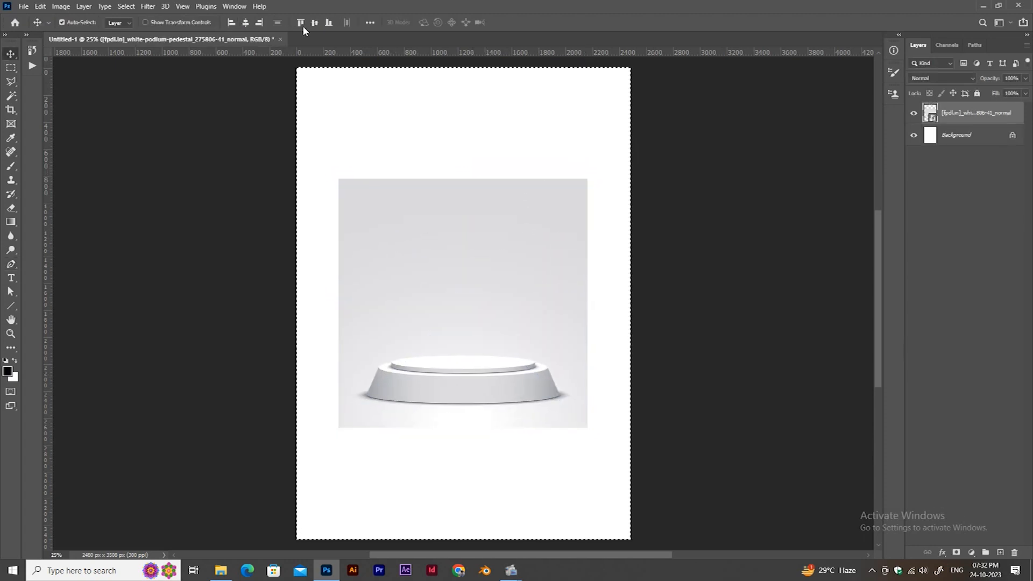
{"action": "left_click", "coordinate": [329, 23]}
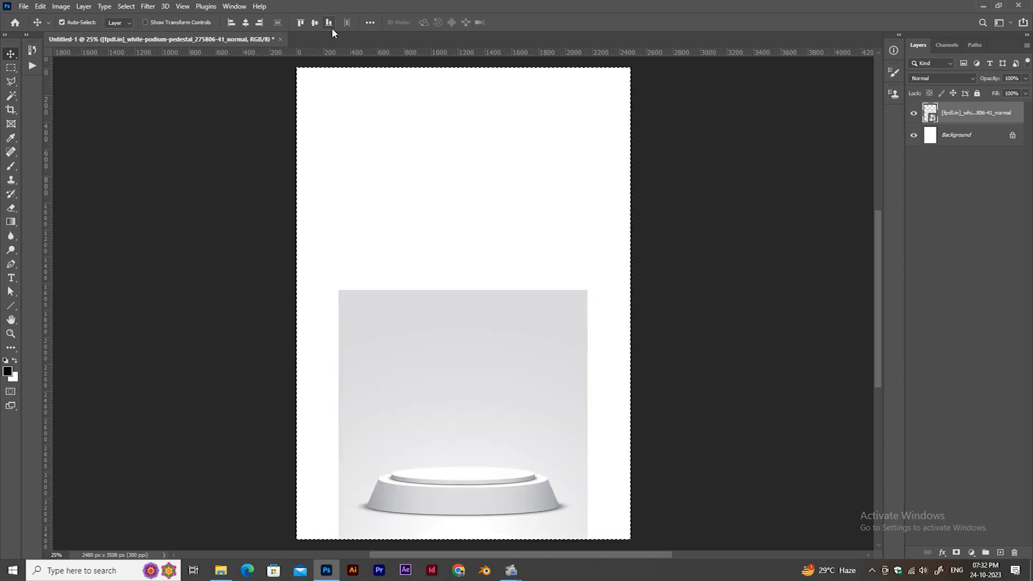
{"action": "key", "text": "ctrl+t"}
{"action": "scroll", "coordinate": [430, 242], "scroll_direction": "down", "scroll_amount": 4}
{"action": "left_click_drag", "start_coordinate": [533, 273], "coordinate": [544, 260]}
{"action": "key", "text": "Return"}
{"action": "left_click", "coordinate": [329, 23]}
{"action": "left_click", "coordinate": [246, 23]}
{"action": "key", "text": "ctrl+d"}
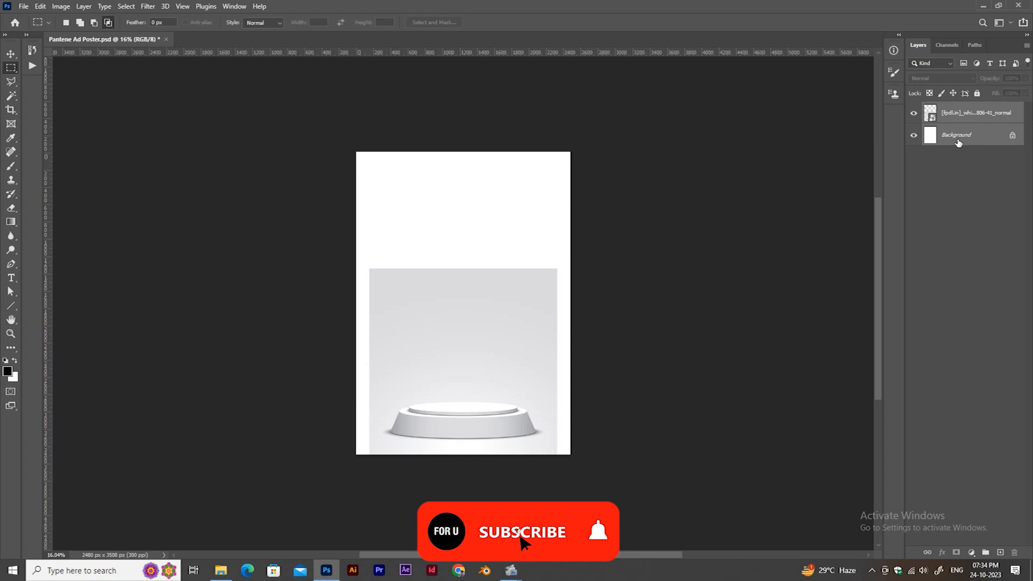
Rasterize the podium image's layer.
{"action": "left_click", "coordinate": [962, 113]}
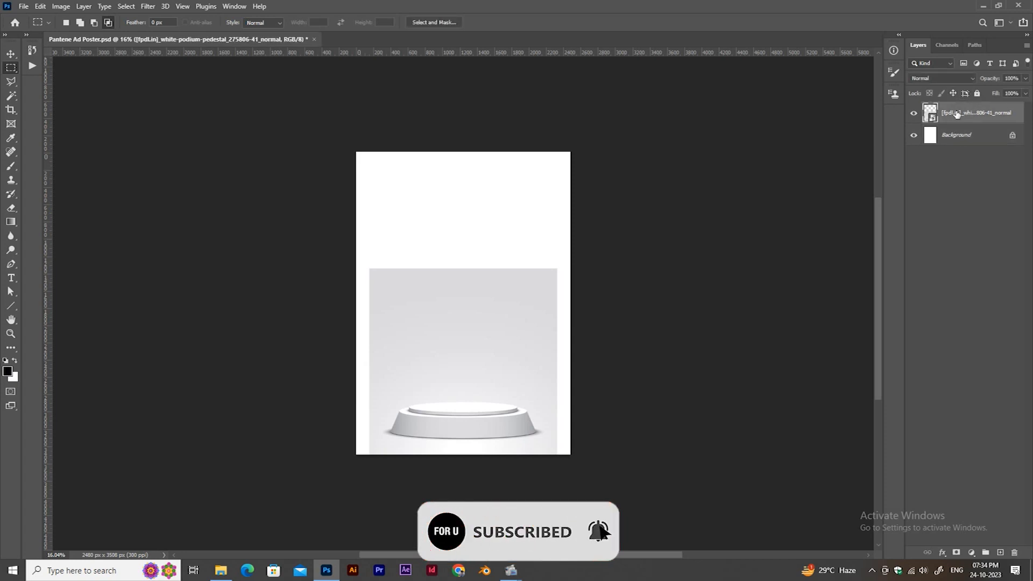
{"action": "right_click", "coordinate": [963, 113]}
{"action": "left_click", "coordinate": [851, 295]}
Fill the empty area around the podium image with Content-Aware Fill to extend its grey background across the canvas.
{"action": "left_click_drag", "start_coordinate": [341, 140], "coordinate": [585, 279]}
{"action": "left_click_drag", "start_coordinate": [553, 485], "coordinate": [553, 485]}
{"action": "left_click_drag", "start_coordinate": [349, 253], "coordinate": [371, 477]}
{"action": "left_click", "coordinate": [40, 6]}
{"action": "left_click", "coordinate": [71, 195]}
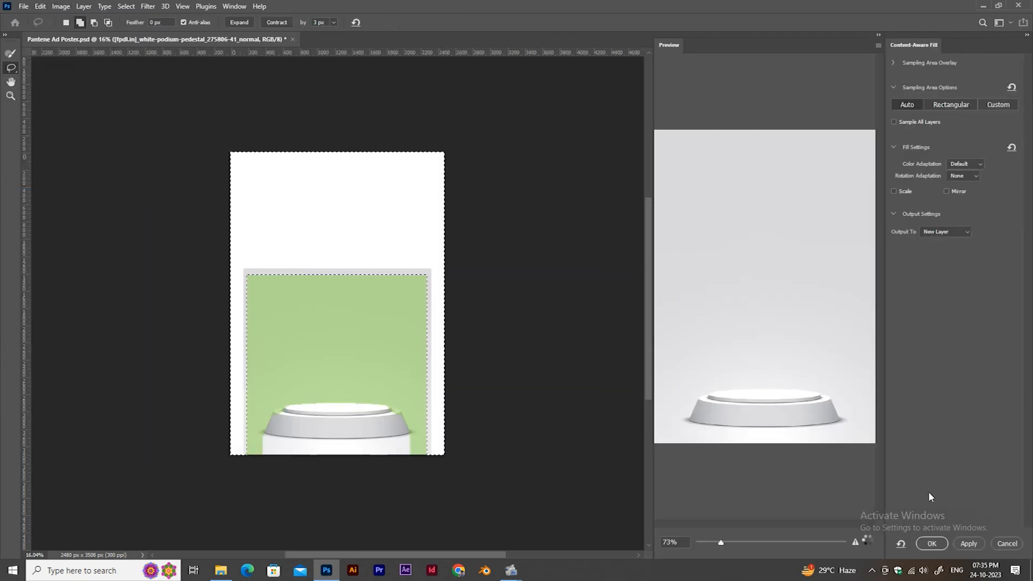
{"action": "left_click", "coordinate": [931, 543]}
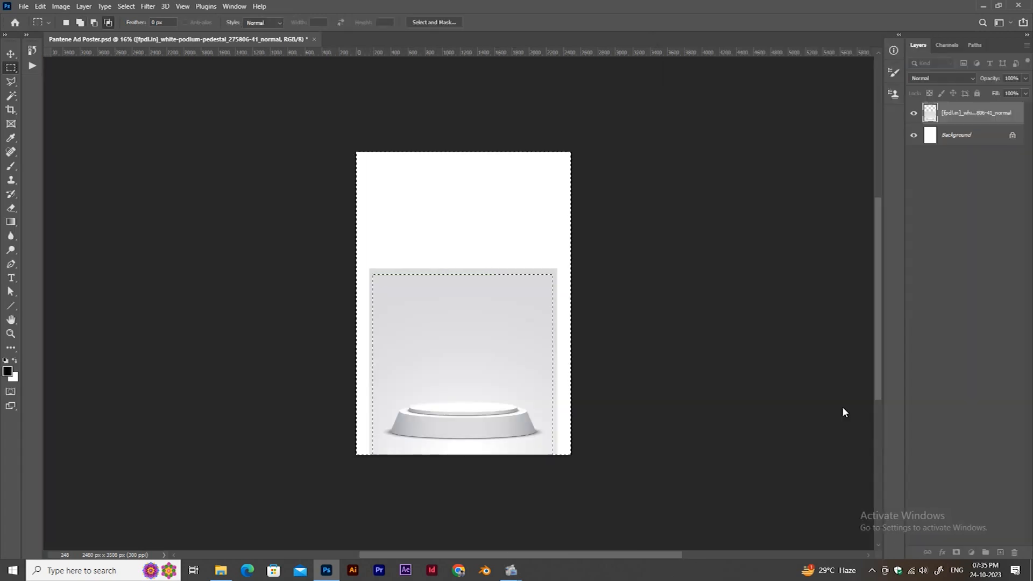
{"action": "key", "text": "ctrl+d"}
Save the document and rename the filled background layer Podium.
{"action": "key", "text": "ctrl+s"}
{"action": "key", "text": "ctrl+0"}
{"action": "key", "text": "z"}
{"action": "left_click_drag", "start_coordinate": [489, 468], "coordinate": [449, 474]}
{"action": "type", "text": "S"}
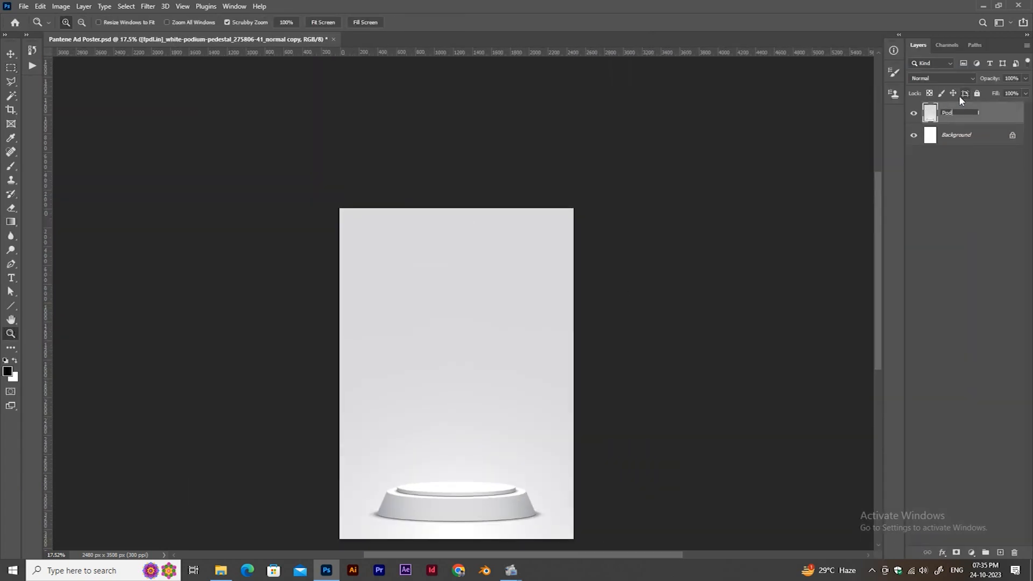
{"action": "key", "text": "Return"}
Place the Pantene shampoo bottle image from the Pantene folder in File Explorer into the poster.
{"action": "key", "text": "alt+Tab"}
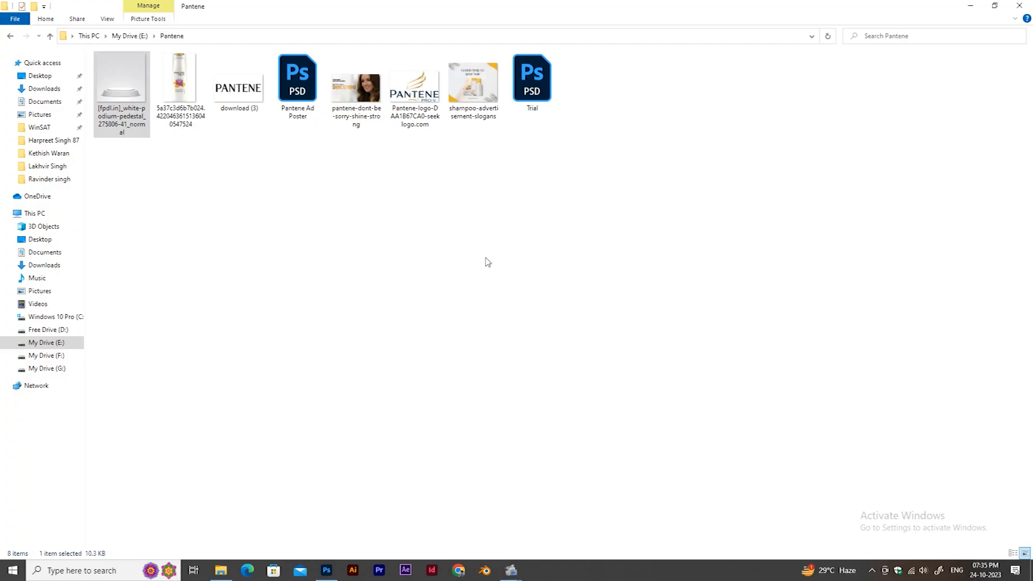
{"action": "left_click_drag", "start_coordinate": [179, 91], "coordinate": [398, 371]}
{"action": "key", "text": "alt+Tab"}
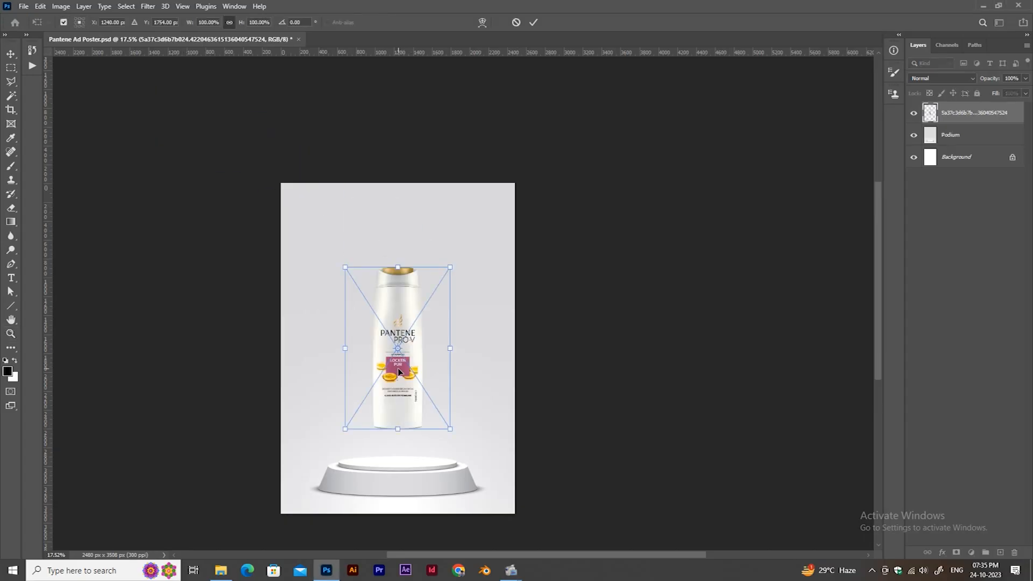
{"action": "key", "text": "Return"}
Enlarge the shampoo bottle and move it down onto the podium.
{"action": "key", "text": "z"}
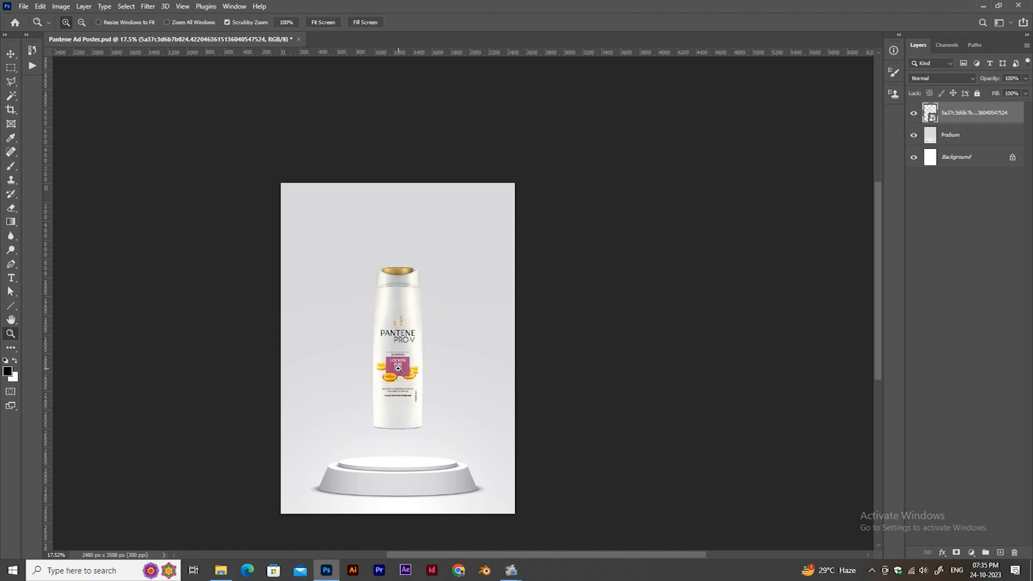
{"action": "key", "text": "ctrl+t"}
{"action": "left_click_drag", "start_coordinate": [406, 274], "coordinate": [406, 309]}
{"action": "key", "text": "Return"}
{"action": "key", "text": "ctrl+t"}
{"action": "left_click_drag", "start_coordinate": [398, 383], "coordinate": [398, 464]}
{"action": "left_click_drag", "start_coordinate": [451, 301], "coordinate": [478, 261]}
{"action": "key", "text": "Return"}
Refine the bottle's size and vertical position so its base stands on the podium's upper surface.
{"action": "key", "text": "ctrl+0"}
{"action": "key", "text": "ctrl+t"}
{"action": "left_click_drag", "start_coordinate": [563, 168], "coordinate": [570, 163]}
{"action": "key", "text": "ctrl+z"}
{"action": "left_click_drag", "start_coordinate": [462, 321], "coordinate": [465, 477]}
{"action": "left_click_drag", "start_coordinate": [562, 169], "coordinate": [572, 156]}
{"action": "key", "text": "Return"}
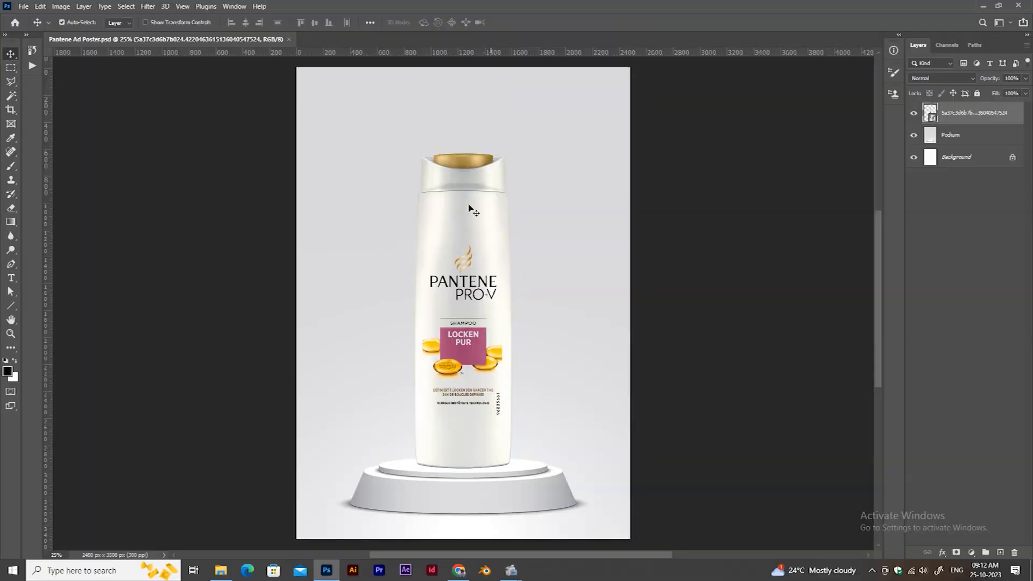
Open the Pantene splash image from File Explorer as a separate document in Photoshop.
{"action": "key", "text": "alt+Tab"}
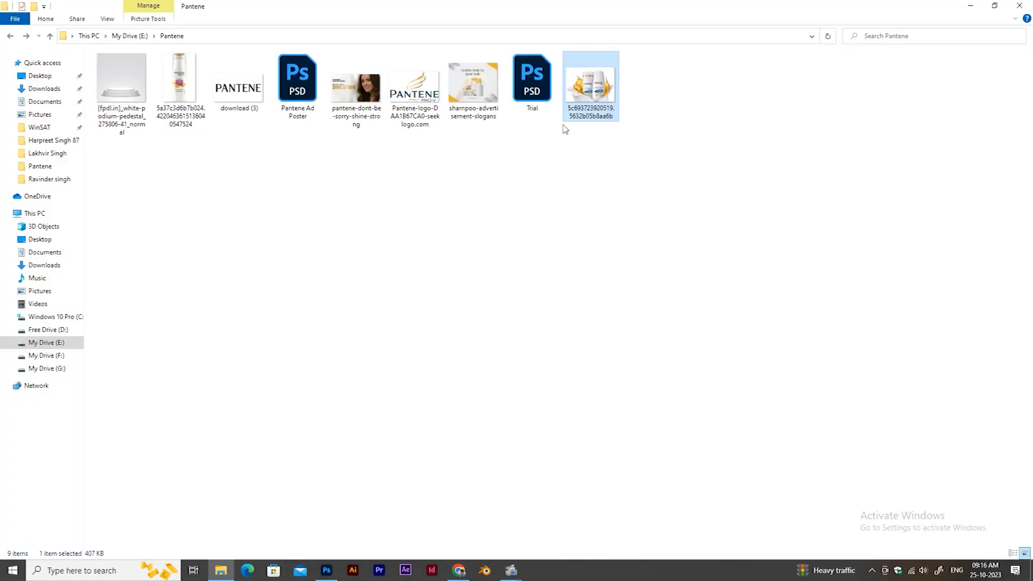
{"action": "key", "text": "alt+Tab"}
{"action": "left_click_drag", "start_coordinate": [563, 127], "coordinate": [563, 38]}
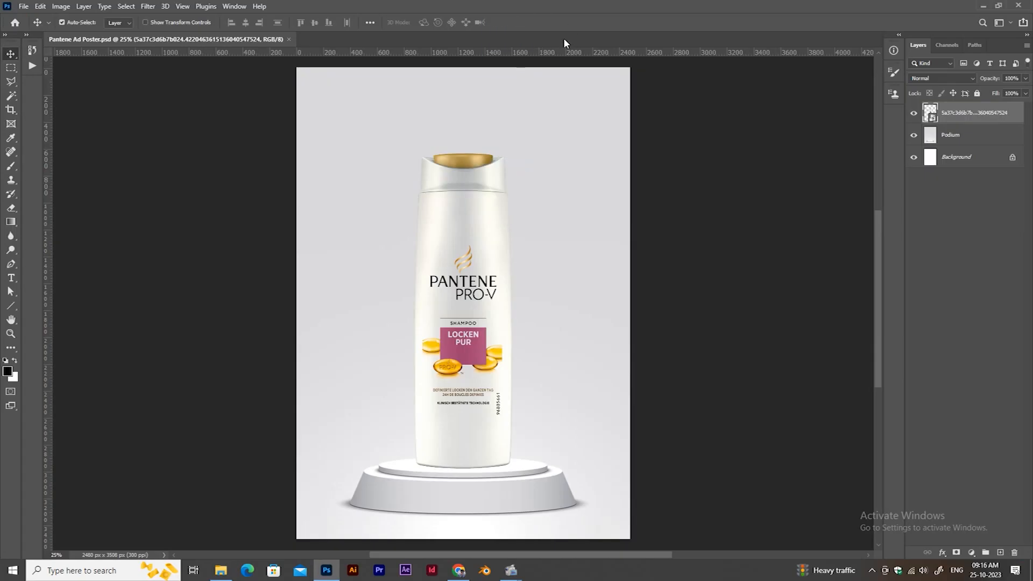
Select the golden splash and its droplets beside the left bottle with the Quick Selection tool.
{"action": "left_click_drag", "start_coordinate": [293, 322], "coordinate": [390, 301]}
{"action": "left_click_drag", "start_coordinate": [401, 113], "coordinate": [426, 258]}
{"action": "left_click_drag", "start_coordinate": [426, 258], "coordinate": [480, 280]}
{"action": "left_click", "coordinate": [13, 99]}
{"action": "left_click", "coordinate": [13, 101], "text": "alt"}
{"action": "left_click", "coordinate": [13, 101], "text": "alt"}
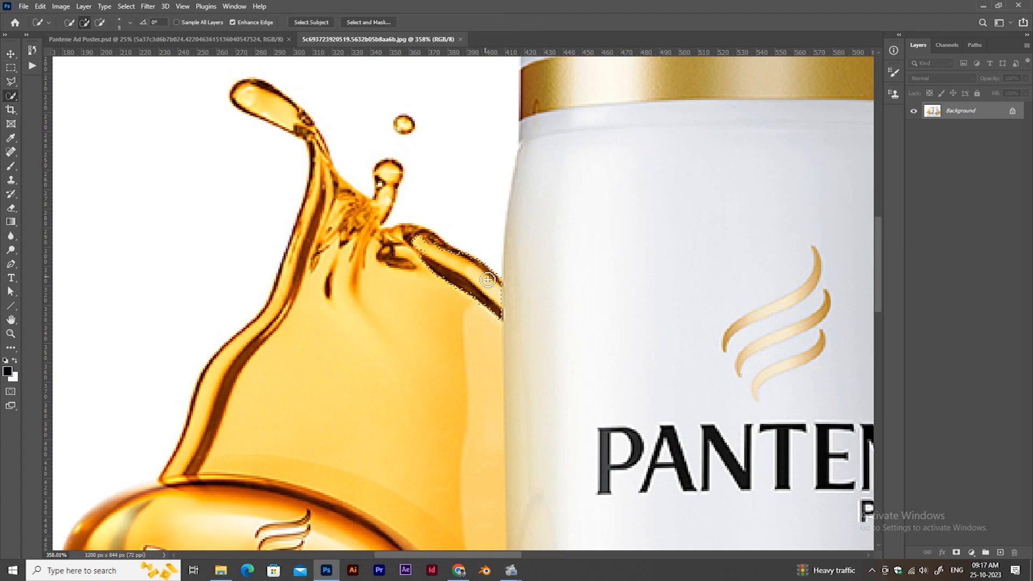
{"action": "mouse_move", "coordinate": [450, 260]}
{"action": "left_mouse_down"}
{"action": "mouse_move", "coordinate": [236, 457]}
{"action": "mouse_move", "coordinate": [322, 160]}
{"action": "left_mouse_up"}
{"action": "mouse_move", "coordinate": [322, 161]}
{"action": "left_mouse_down"}
{"action": "mouse_move", "coordinate": [377, 203]}
{"action": "mouse_move", "coordinate": [320, 133]}
{"action": "left_mouse_up"}
{"action": "left_click_drag", "start_coordinate": [304, 155], "coordinate": [297, 94]}
{"action": "mouse_move", "coordinate": [371, 118]}
{"action": "left_mouse_down"}
{"action": "mouse_move", "coordinate": [350, 97]}
{"action": "mouse_move", "coordinate": [355, 205]}
{"action": "left_mouse_up"}
{"action": "mouse_move", "coordinate": [355, 204]}
{"action": "left_mouse_down"}
{"action": "mouse_move", "coordinate": [380, 175]}
{"action": "mouse_move", "coordinate": [349, 236]}
{"action": "left_mouse_up"}
{"action": "left_click_drag", "start_coordinate": [322, 334], "coordinate": [355, 205]}
{"action": "mouse_move", "coordinate": [355, 204]}
{"action": "left_mouse_down"}
{"action": "mouse_move", "coordinate": [401, 328]}
{"action": "mouse_move", "coordinate": [285, 337]}
{"action": "mouse_move", "coordinate": [358, 212]}
{"action": "left_mouse_up"}
{"action": "left_click_drag", "start_coordinate": [437, 238], "coordinate": [374, 174]}
{"action": "left_click_drag", "start_coordinate": [375, 174], "coordinate": [424, 222]}
{"action": "scroll", "coordinate": [569, 260], "scroll_direction": "down", "scroll_amount": 3}
Add the golden splash beside the right bottle to the selection, including its lower tail.
{"action": "left_click_drag", "start_coordinate": [780, 161], "coordinate": [162, 290]}
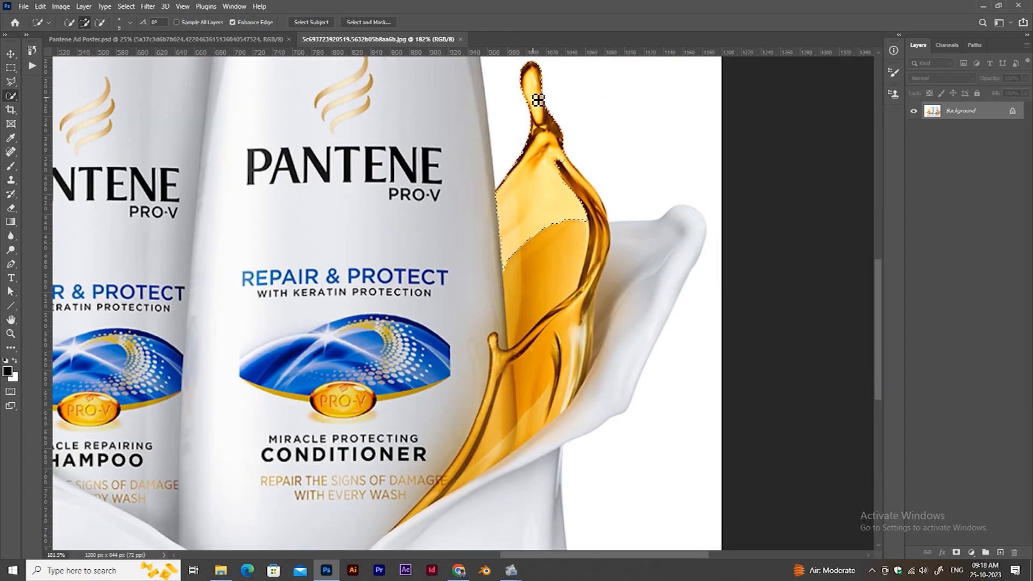
{"action": "left_click_drag", "start_coordinate": [544, 124], "coordinate": [543, 195]}
{"action": "scroll", "coordinate": [538, 121], "scroll_direction": "up", "scroll_amount": 4}
{"action": "left_click_drag", "start_coordinate": [653, 475], "coordinate": [618, 210]}
{"action": "left_click_drag", "start_coordinate": [618, 211], "coordinate": [703, 187]}
{"action": "left_click_drag", "start_coordinate": [606, 243], "coordinate": [571, 215]}
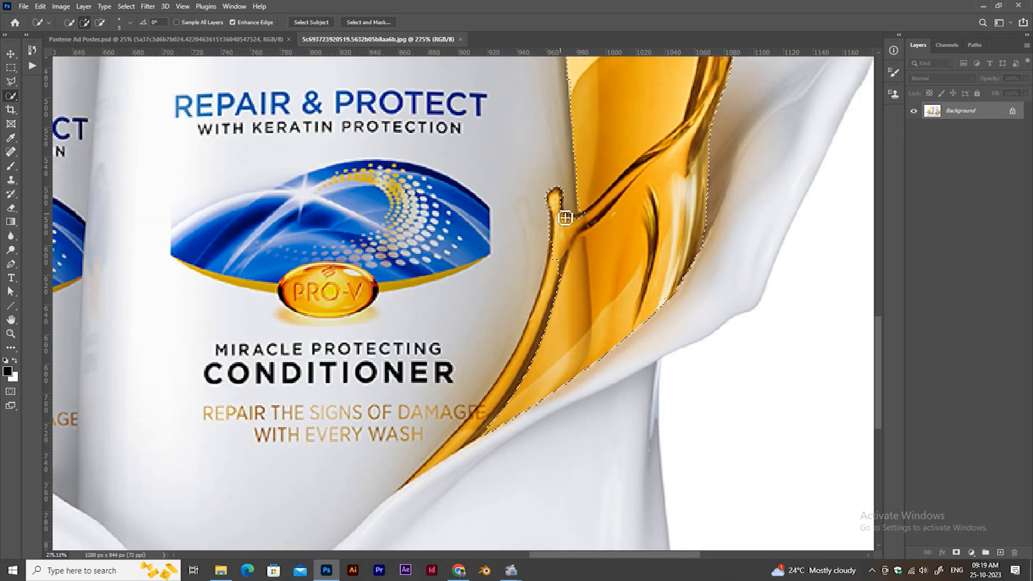
{"action": "left_click_drag", "start_coordinate": [596, 266], "coordinate": [517, 291]}
Copy the selected splashes to a new layer, hide the Background, and bring the copied layer into the Pantene Ad Poster document.
{"action": "key", "text": "ctrl+j"}
{"action": "left_click", "coordinate": [913, 129]}
{"action": "key", "text": "v"}
{"action": "left_click_drag", "start_coordinate": [379, 213], "coordinate": [199, 41]}
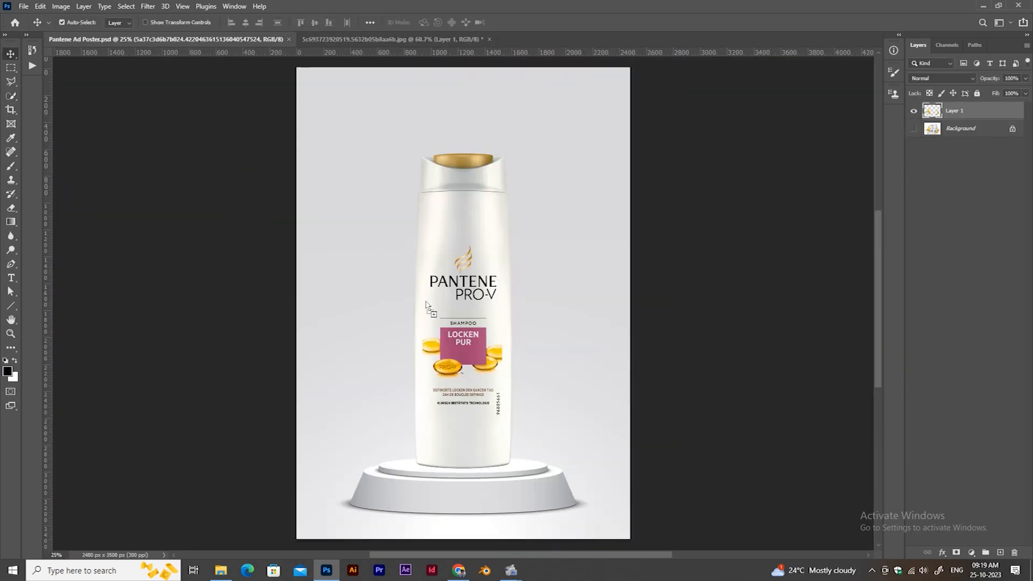
{"action": "left_click_drag", "start_coordinate": [426, 305], "coordinate": [461, 278]}
{"action": "key", "text": "ctrl"}
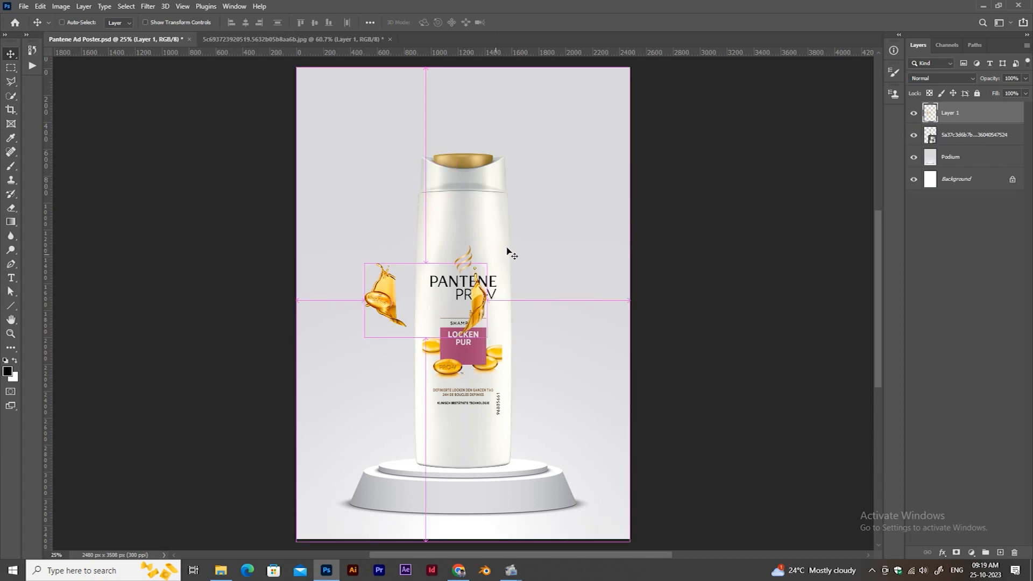
Enlarge the splash layer, place its golden pill splash at the bottle's left side, and send it behind the bottle.
{"action": "key", "text": "ctrl+t"}
{"action": "left_click_drag", "start_coordinate": [487, 264], "coordinate": [638, 178]}
{"action": "left_click_drag", "start_coordinate": [529, 302], "coordinate": [619, 377]}
{"action": "key", "text": "Return"}
{"action": "key", "text": "ctrl+bracketleft"}
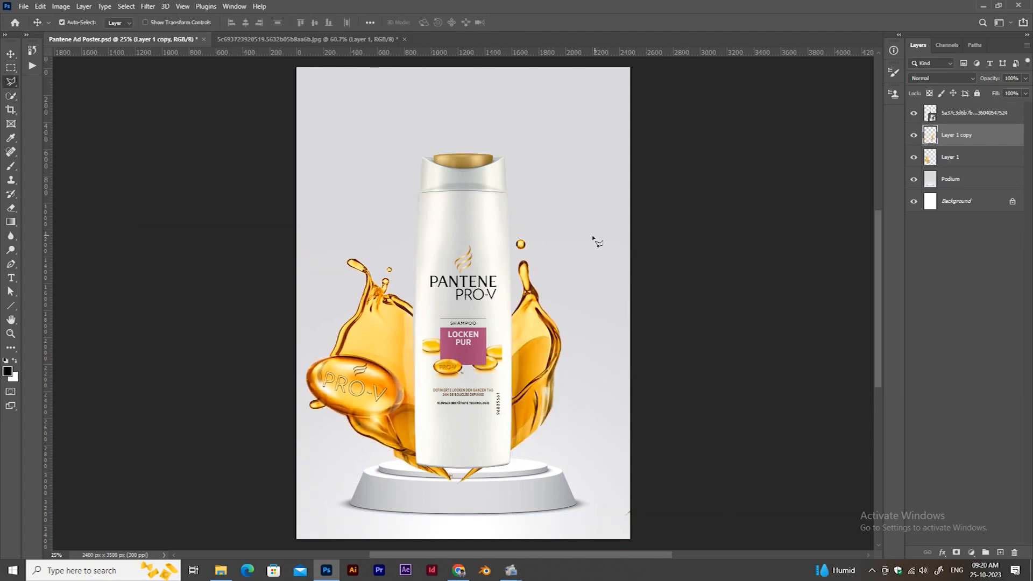
Separate the left and right splashes onto masked layers and fit the right splash against the bottle's right side.
{"action": "key", "text": "l"}
{"action": "left_click", "coordinate": [929, 157]}
{"action": "key", "text": "v"}
{"action": "key", "text": "ctrl+t"}
{"action": "mouse_move", "coordinate": [402, 346]}
{"action": "left_mouse_down"}
{"action": "mouse_move", "coordinate": [419, 350]}
{"action": "mouse_move", "coordinate": [405, 347]}
{"action": "left_mouse_up"}
{"action": "left_click_drag", "start_coordinate": [736, 256], "coordinate": [709, 271]}
{"action": "left_click_drag", "start_coordinate": [591, 346], "coordinate": [604, 346]}
{"action": "left_click", "coordinate": [532, 22]}
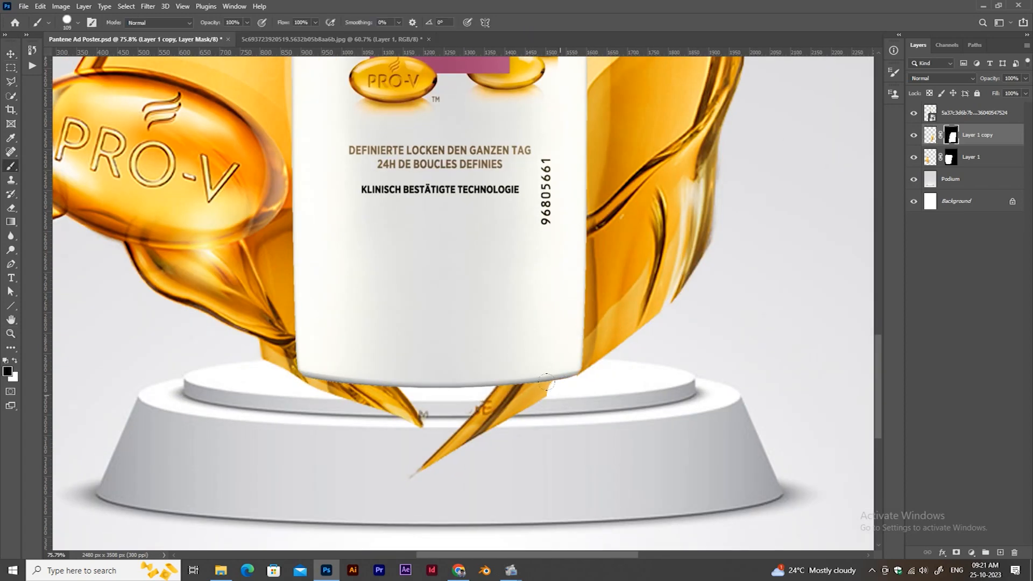
Paint black on both splash masks to hide the splash tails overlapping the podium below the bottle.
{"action": "left_click_drag", "start_coordinate": [476, 387], "coordinate": [427, 445]}
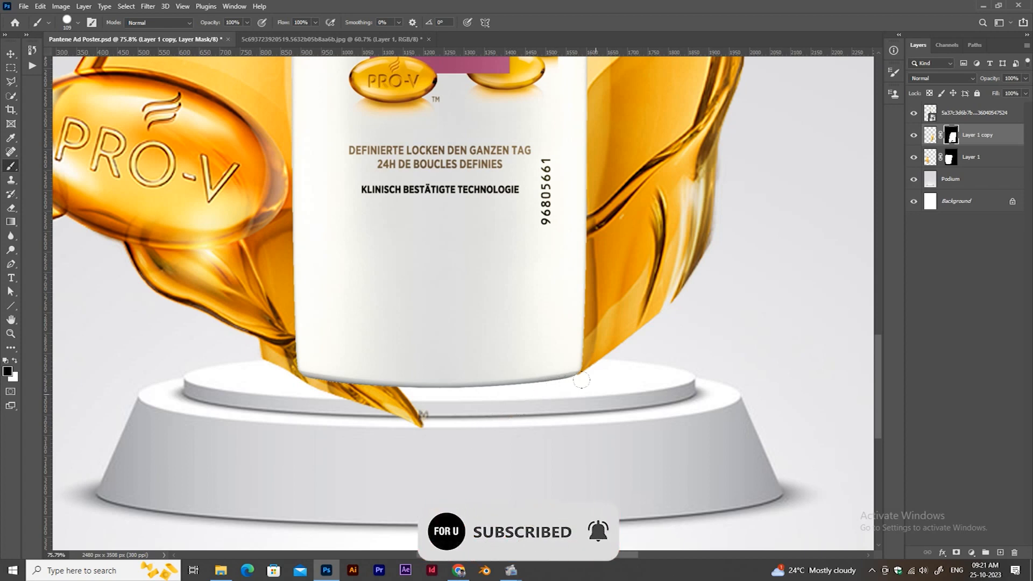
{"action": "left_click_drag", "start_coordinate": [591, 375], "coordinate": [656, 318]}
{"action": "scroll", "coordinate": [646, 323], "scroll_direction": "down", "scroll_amount": 4}
{"action": "left_click", "coordinate": [951, 157]}
{"action": "scroll", "coordinate": [564, 390], "scroll_direction": "up", "scroll_amount": 3}
{"action": "left_click_drag", "start_coordinate": [565, 394], "coordinate": [527, 372]}
{"action": "scroll", "coordinate": [583, 346], "scroll_direction": "down", "scroll_amount": 7}
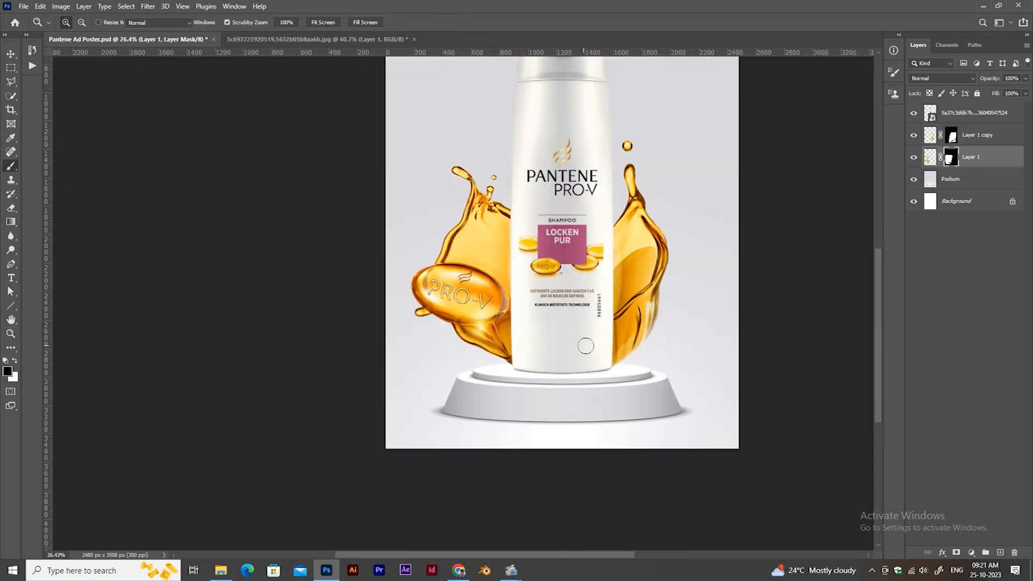
Scale the left splash down slightly and reposition it against the bottle's left side.
{"action": "key", "text": "v"}
{"action": "left_click", "coordinate": [930, 157]}
{"action": "left_click_drag", "start_coordinate": [833, 243], "coordinate": [773, 293]}
{"action": "left_click_drag", "start_coordinate": [717, 318], "coordinate": [670, 275]}
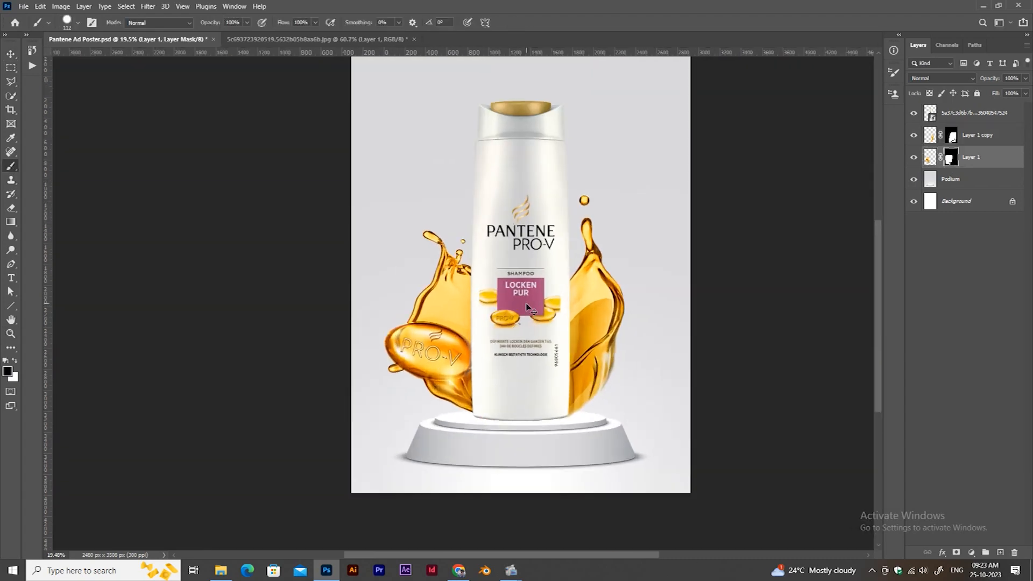
Rename the two splash layers Left and Right and group them as Splash.
{"action": "double_click", "coordinate": [970, 157]}
{"action": "type", "text": "R"}
{"action": "type", "text": "ight"}
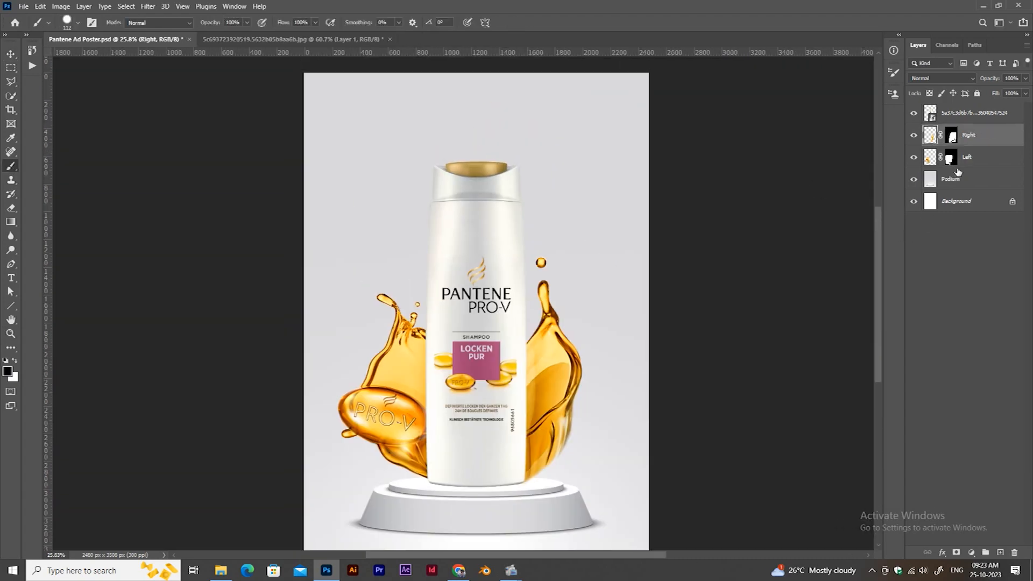
{"action": "left_click", "coordinate": [996, 159], "text": "shift"}
{"action": "key", "text": "ctrl+g"}
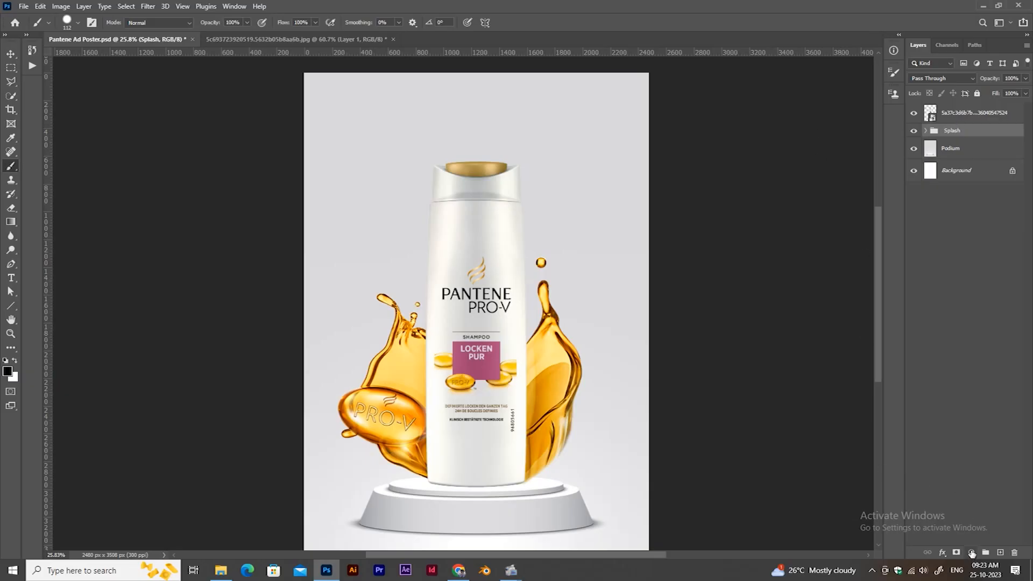
Add an Exposure adjustment clipped to the Splash group and tune its exposure and gamma correction.
{"action": "left_click", "coordinate": [972, 553]}
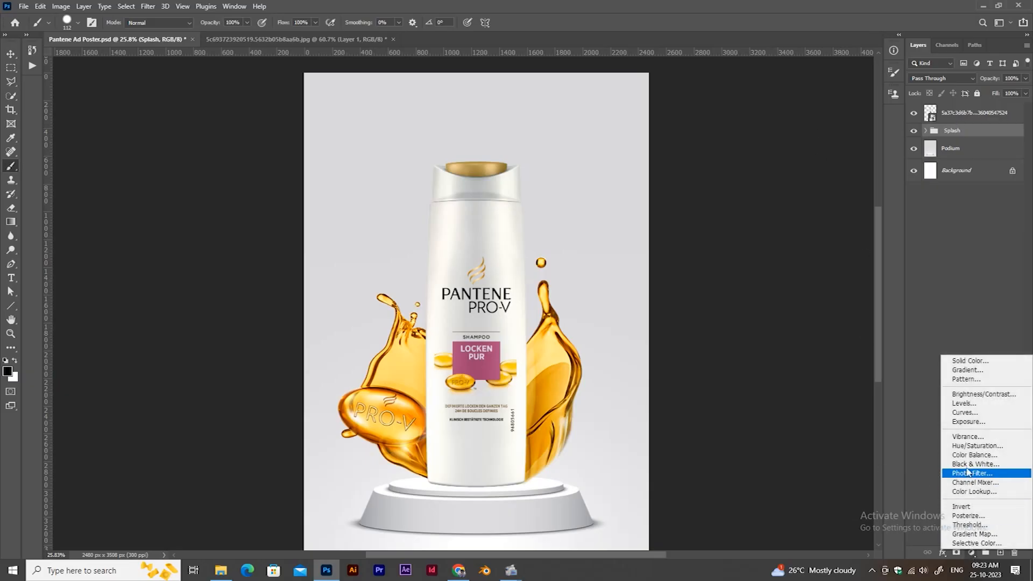
{"action": "left_click", "coordinate": [978, 424]}
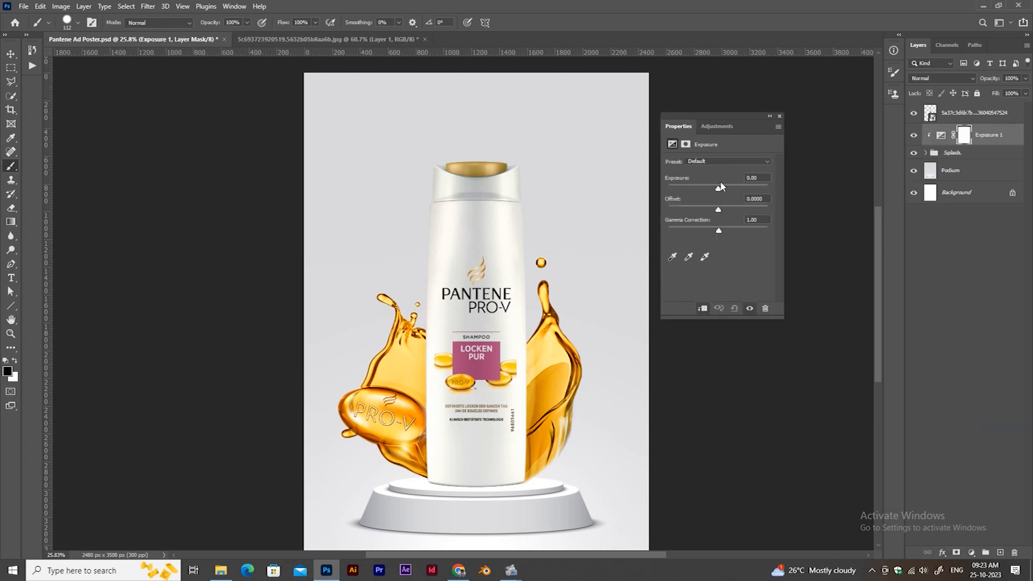
{"action": "left_click_drag", "start_coordinate": [718, 191], "coordinate": [714, 190]}
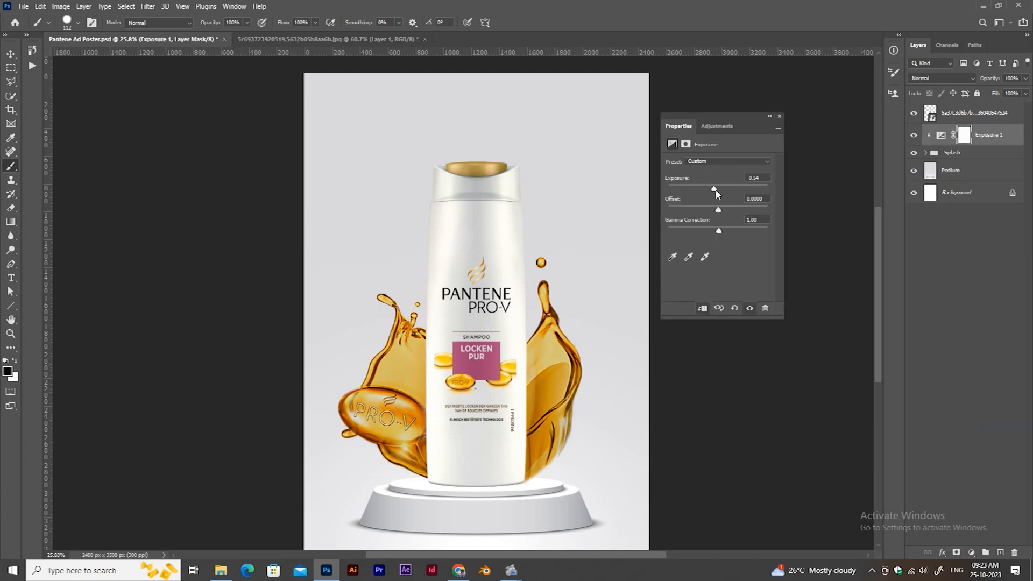
{"action": "mouse_move", "coordinate": [715, 193]}
{"action": "left_mouse_down"}
{"action": "mouse_move", "coordinate": [702, 187]}
{"action": "mouse_move", "coordinate": [718, 188]}
{"action": "left_mouse_up"}
{"action": "left_click_drag", "start_coordinate": [718, 230], "coordinate": [717, 192]}
{"action": "left_click", "coordinate": [779, 116]}
Save the poster and rename the exposure adjustment layer Correction.
{"action": "scroll", "coordinate": [537, 238], "scroll_direction": "up", "scroll_amount": 6}
{"action": "key", "text": "ctrl+s"}
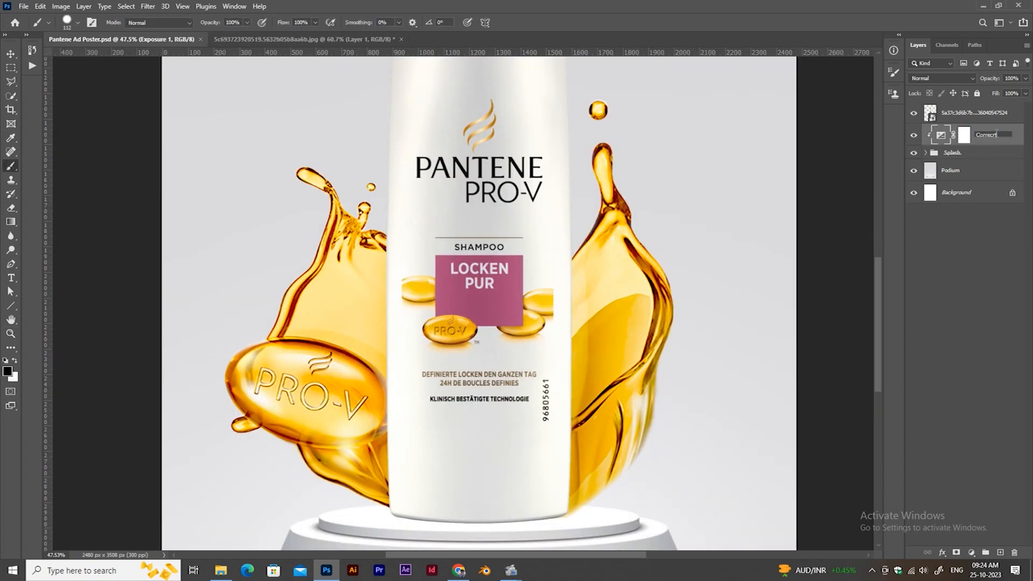
{"action": "scroll", "coordinate": [701, 199], "scroll_direction": "down", "scroll_amount": 1}
Add a second Exposure adjustment clipped to the Splash group, fine-tune its offset, and rename it Correction 1.
{"action": "left_click", "coordinate": [972, 553]}
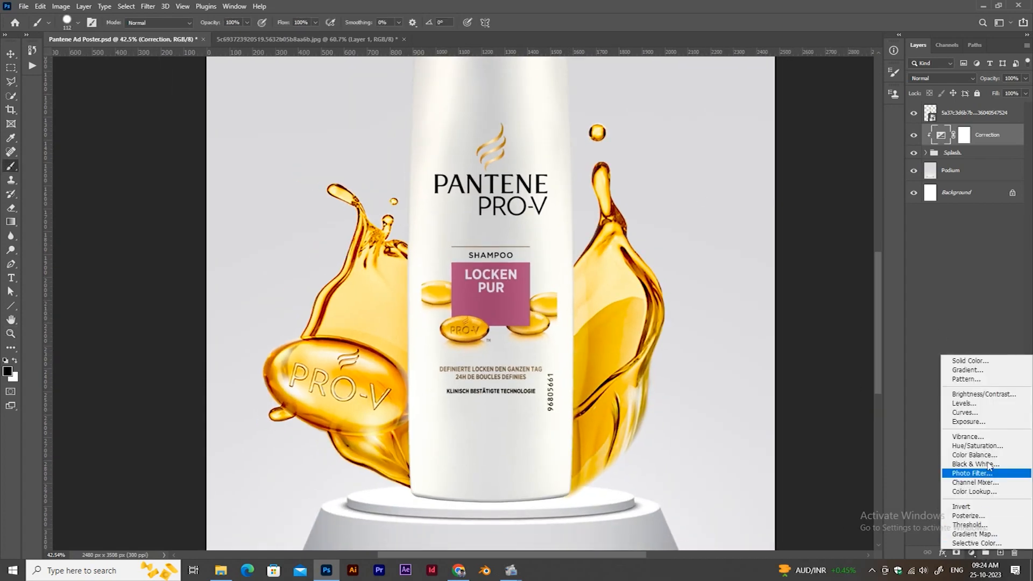
{"action": "left_click", "coordinate": [985, 421]}
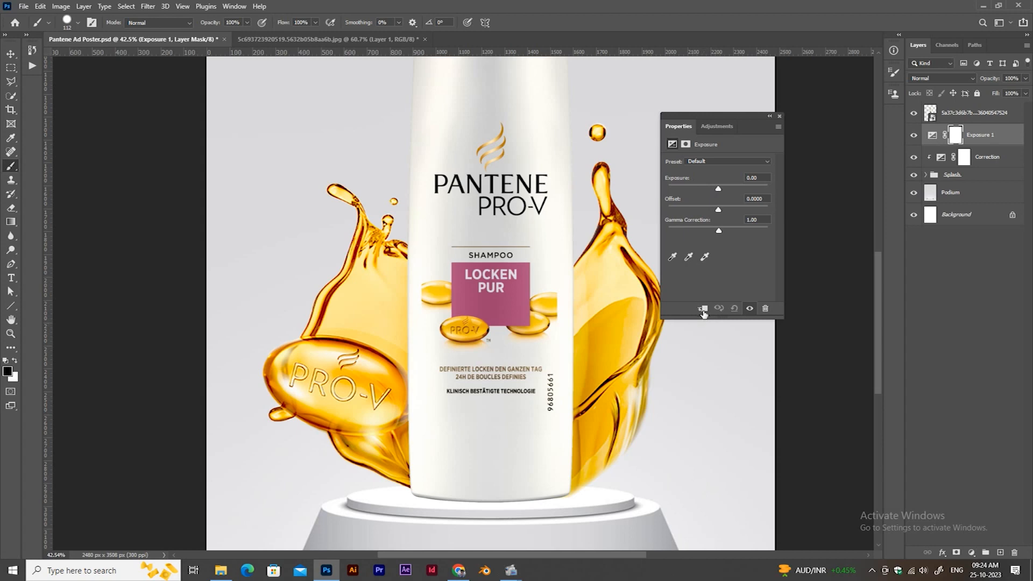
{"action": "left_click_drag", "start_coordinate": [721, 209], "coordinate": [721, 210]}
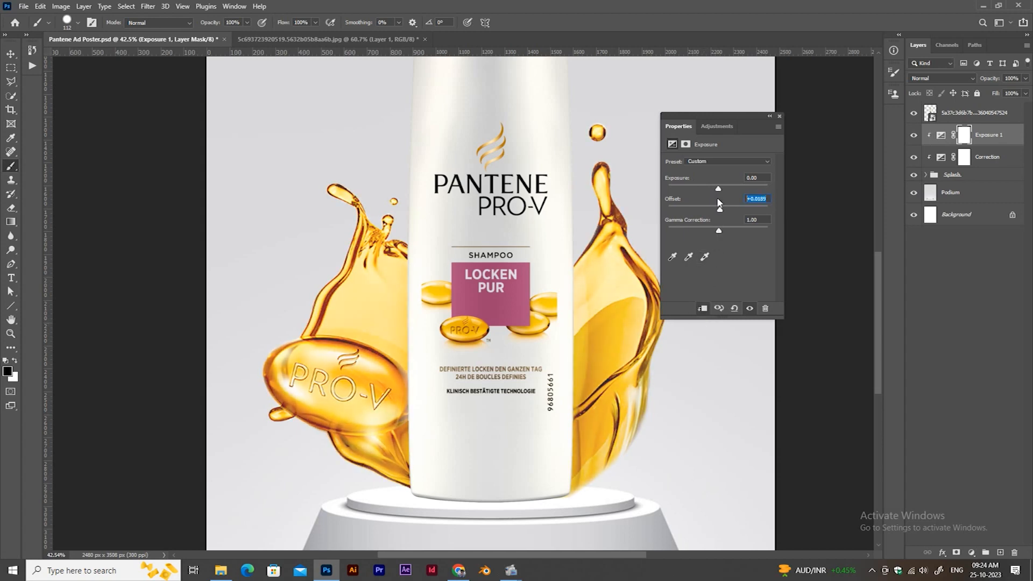
{"action": "left_click", "coordinate": [779, 116]}
{"action": "mouse_move", "coordinate": [740, 147]}
{"action": "left_mouse_down"}
{"action": "mouse_move", "coordinate": [702, 148]}
{"action": "mouse_move", "coordinate": [746, 148]}
{"action": "left_mouse_up"}
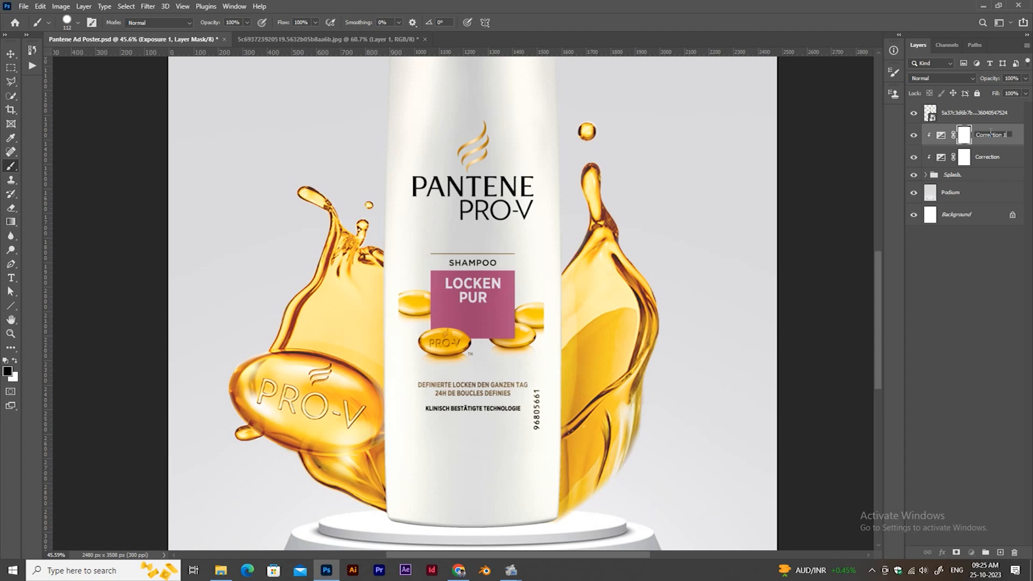
Save the poster and add a Levels adjustment layer above the bottle layer.
{"action": "key", "text": "ctrl+s"}
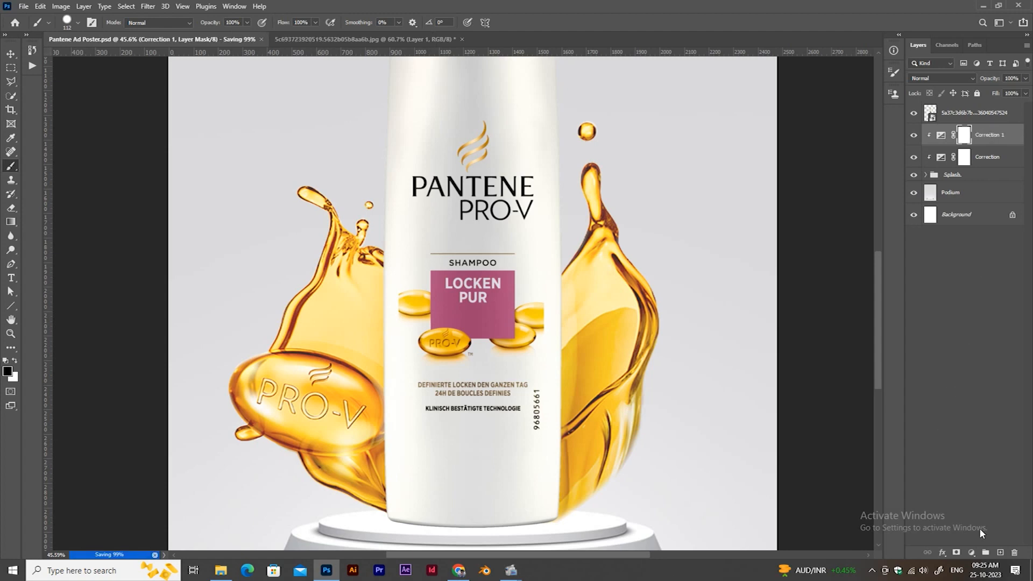
{"action": "left_click", "coordinate": [978, 463]}
{"action": "left_click", "coordinate": [971, 552]}
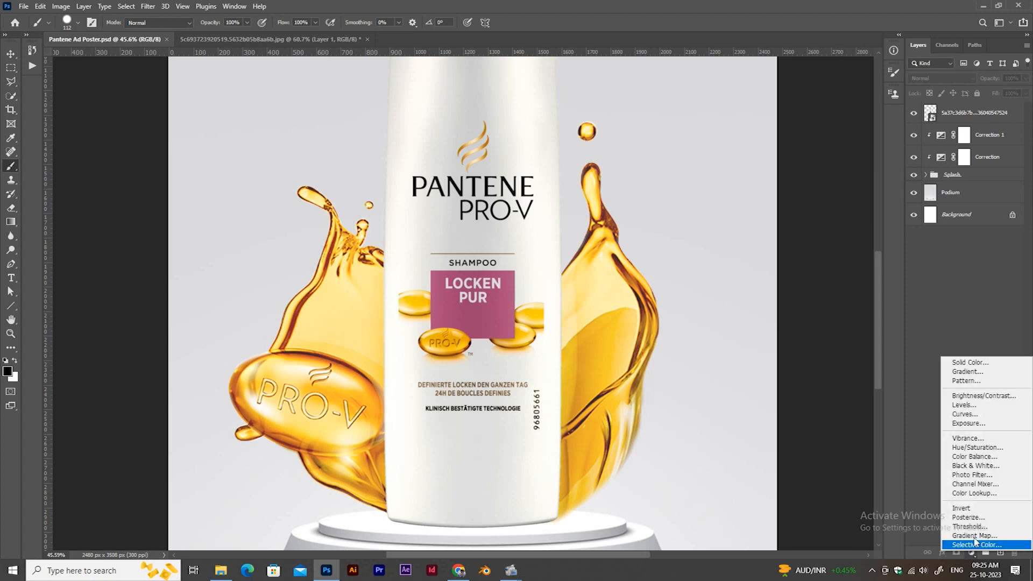
{"action": "left_click", "coordinate": [968, 405]}
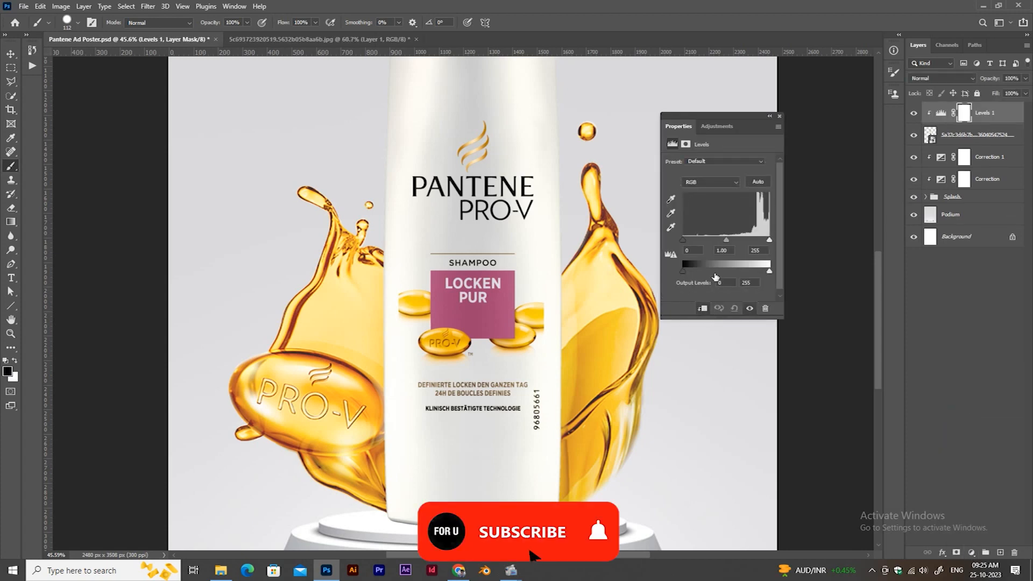
Darken the Levels adjustment through its midtone and output white levels, clip it to the Splash group and invert its mask to black.
{"action": "left_click_drag", "start_coordinate": [726, 242], "coordinate": [714, 242]}
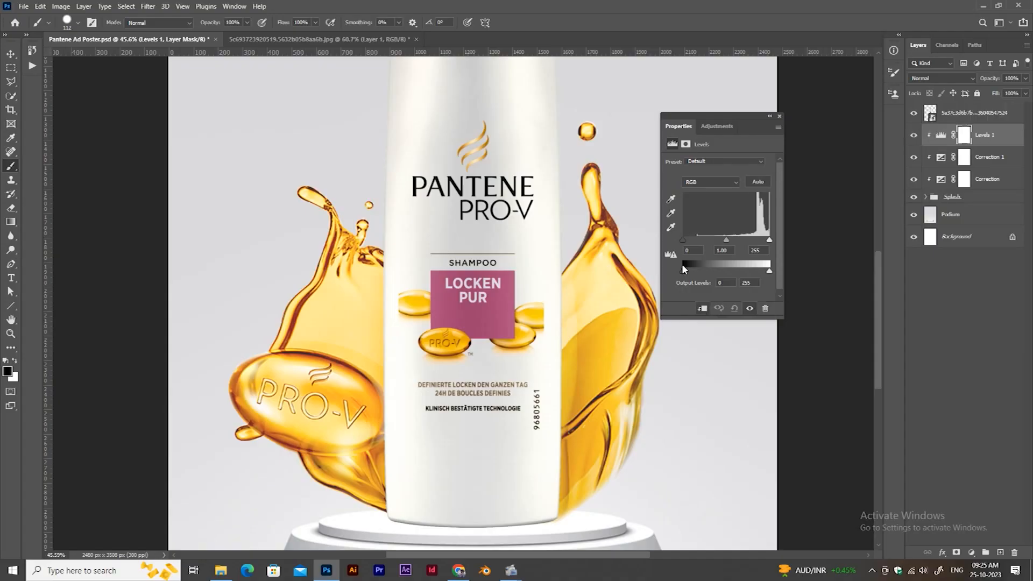
{"action": "mouse_move", "coordinate": [683, 240]}
{"action": "left_mouse_down"}
{"action": "mouse_move", "coordinate": [757, 242]}
{"action": "mouse_move", "coordinate": [684, 242]}
{"action": "left_mouse_up"}
{"action": "left_click_drag", "start_coordinate": [769, 271], "coordinate": [752, 242]}
{"action": "left_click", "coordinate": [778, 116]}
{"action": "key", "text": "ctrl+i"}
Paint shadow into the Levels mask along the left splash where it meets the bottle, using a soft low-opacity brush.
{"action": "key", "text": "z"}
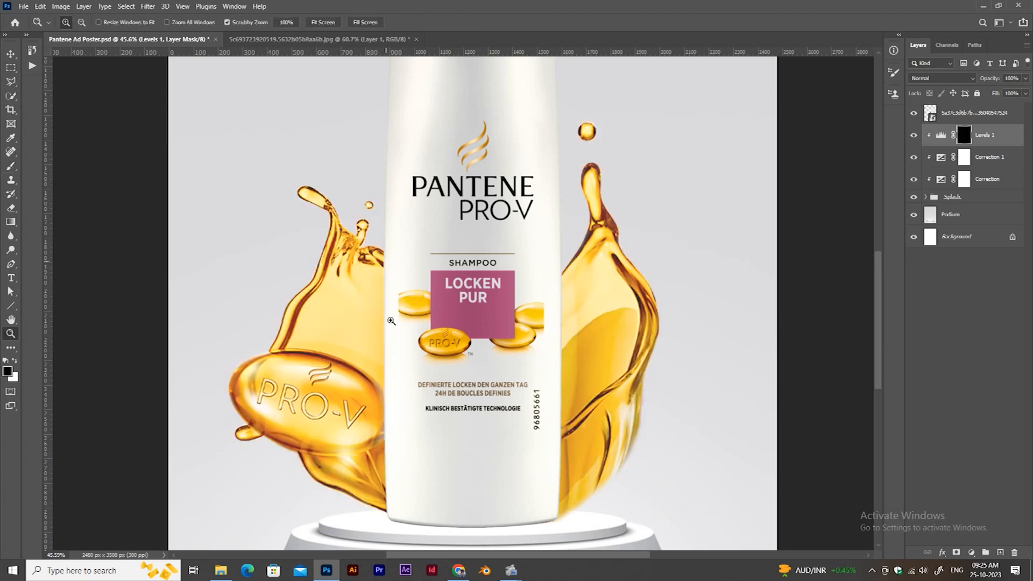
{"action": "left_click", "coordinate": [391, 320]}
{"action": "key", "text": "b"}
{"action": "left_click_drag", "start_coordinate": [420, 236], "coordinate": [408, 228]}
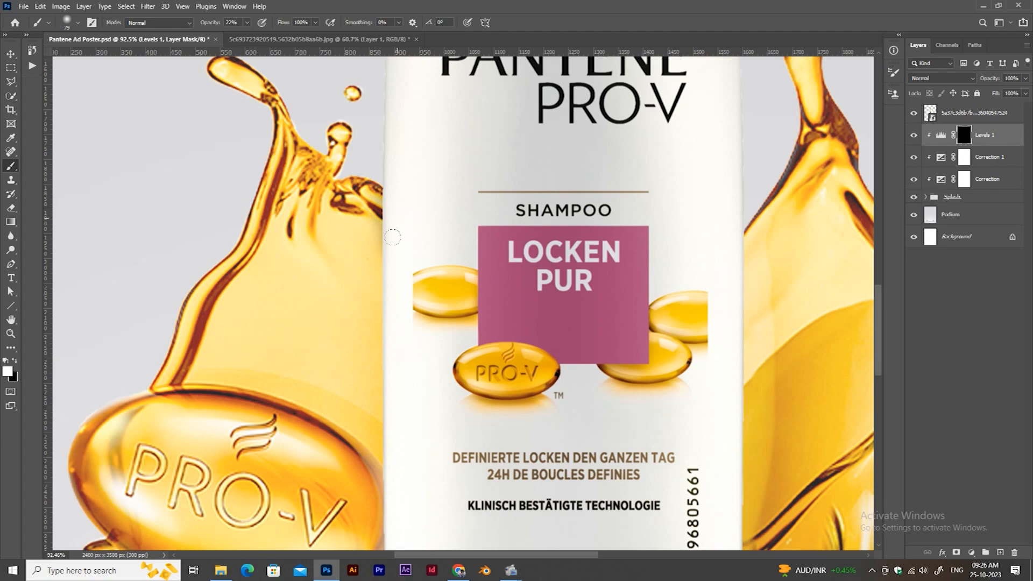
{"action": "left_click_drag", "start_coordinate": [246, 23], "coordinate": [242, 23]}
{"action": "mouse_move", "coordinate": [371, 273]}
{"action": "left_mouse_down"}
{"action": "mouse_move", "coordinate": [433, 272]}
{"action": "mouse_move", "coordinate": [391, 474]}
{"action": "left_mouse_up"}
{"action": "left_click_drag", "start_coordinate": [395, 431], "coordinate": [410, 171]}
{"action": "left_click_drag", "start_coordinate": [387, 411], "coordinate": [338, 422]}
{"action": "left_click_drag", "start_coordinate": [406, 301], "coordinate": [398, 409]}
{"action": "left_click_drag", "start_coordinate": [434, 75], "coordinate": [416, 258]}
{"action": "key", "text": "x"}
{"action": "left_click_drag", "start_coordinate": [400, 312], "coordinate": [401, 186]}
{"action": "key", "text": "x"}
Paint shadow into the Levels mask along the right splash beside the bottle with a 14% opacity soft brush and save the poster.
{"action": "mouse_move", "coordinate": [693, 172]}
{"action": "left_mouse_down"}
{"action": "mouse_move", "coordinate": [449, 265]}
{"action": "mouse_move", "coordinate": [483, 360]}
{"action": "left_mouse_up"}
{"action": "left_click_drag", "start_coordinate": [476, 409], "coordinate": [504, 237]}
{"action": "left_click_drag", "start_coordinate": [506, 493], "coordinate": [527, 285]}
{"action": "mouse_move", "coordinate": [532, 333]}
{"action": "left_mouse_down"}
{"action": "mouse_move", "coordinate": [530, 279]}
{"action": "mouse_move", "coordinate": [529, 336]}
{"action": "left_mouse_up"}
{"action": "key", "text": "x"}
{"action": "left_click_drag", "start_coordinate": [585, 208], "coordinate": [575, 207]}
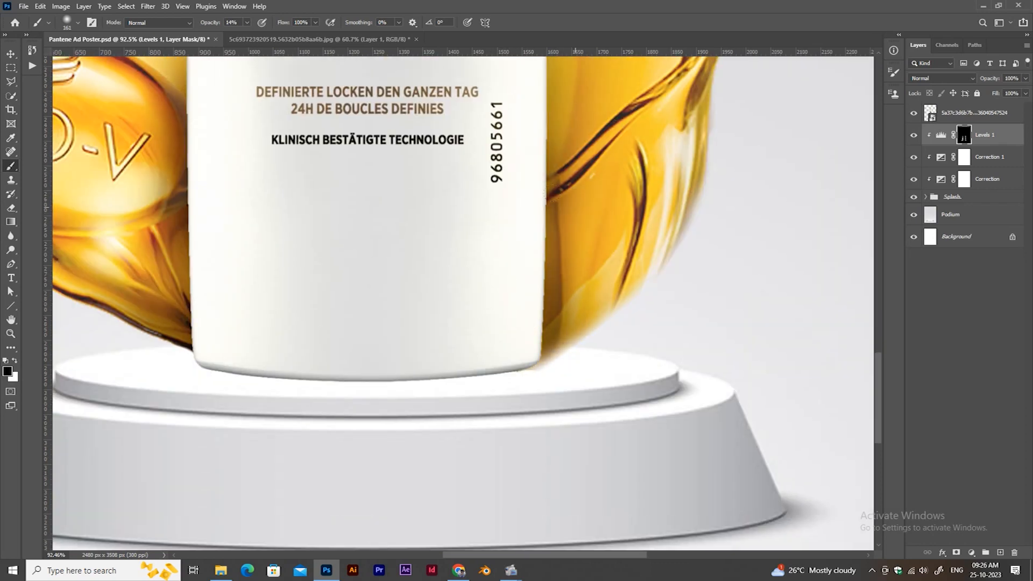
{"action": "mouse_move", "coordinate": [554, 154]}
{"action": "left_mouse_down"}
{"action": "mouse_move", "coordinate": [485, 408]}
{"action": "mouse_move", "coordinate": [482, 329]}
{"action": "left_mouse_up"}
{"action": "left_click_drag", "start_coordinate": [484, 301], "coordinate": [470, 384]}
{"action": "left_click_drag", "start_coordinate": [478, 283], "coordinate": [475, 207]}
{"action": "mouse_move", "coordinate": [543, 270]}
{"action": "left_mouse_down"}
{"action": "mouse_move", "coordinate": [462, 269]}
{"action": "mouse_move", "coordinate": [501, 308]}
{"action": "left_mouse_up"}
{"action": "key", "text": "ctrl+0"}
{"action": "left_click_drag", "start_coordinate": [500, 308], "coordinate": [521, 327]}
{"action": "left_click_drag", "start_coordinate": [618, 292], "coordinate": [590, 318]}
{"action": "key", "text": "ctrl+s"}
{"action": "key", "text": "ctrl+0"}
{"action": "key", "text": "ctrl+a"}
{"action": "key", "text": "ctrl+d"}
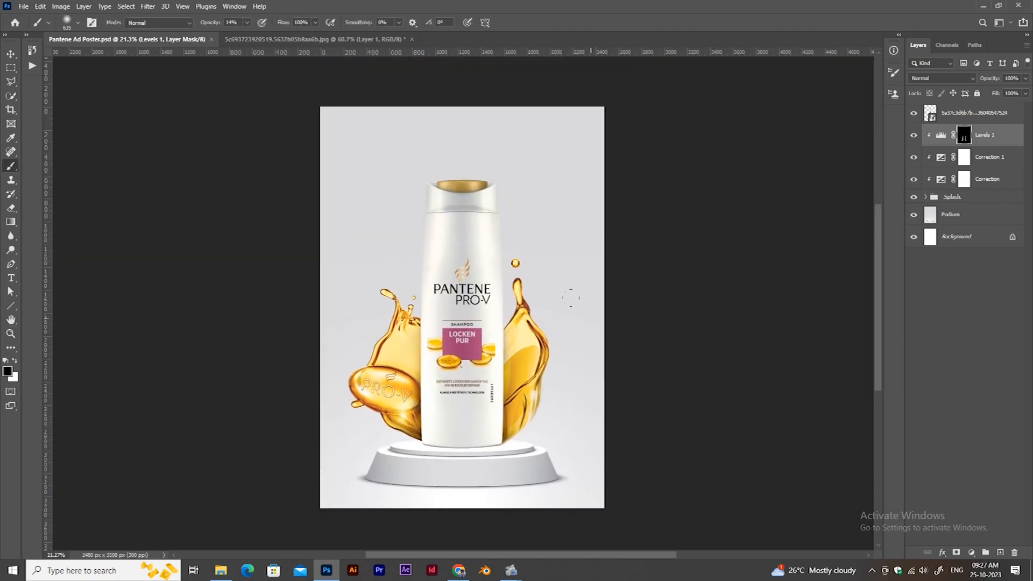
Convert the Left splash layer to a smart object and apply a slight Gaussian Blur to it.
{"action": "left_click", "coordinate": [941, 199]}
{"action": "left_click", "coordinate": [925, 197]}
{"action": "left_click", "coordinate": [943, 238]}
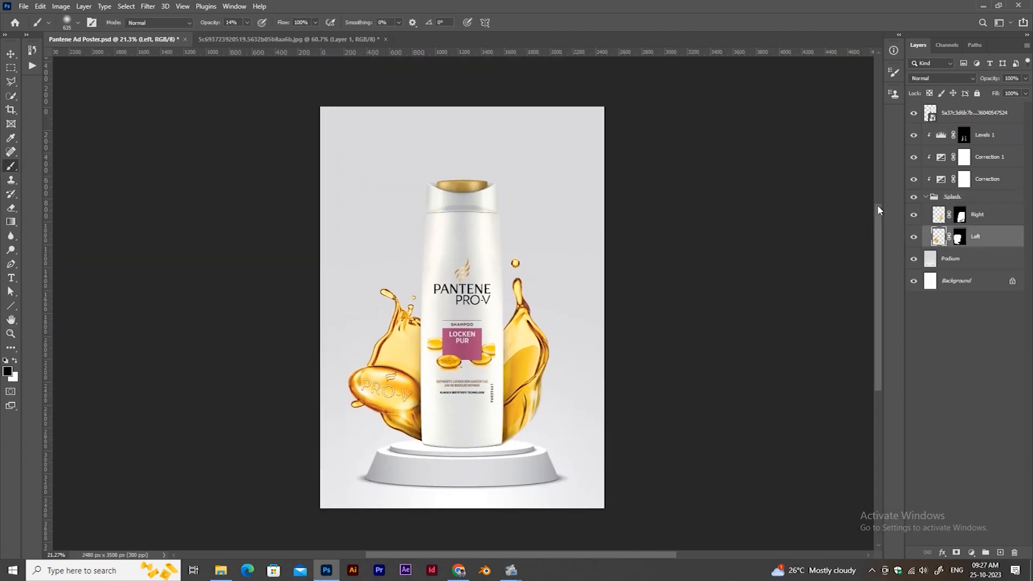
{"action": "right_click", "coordinate": [995, 236]}
{"action": "left_click", "coordinate": [914, 253]}
{"action": "left_click", "coordinate": [144, 8]}
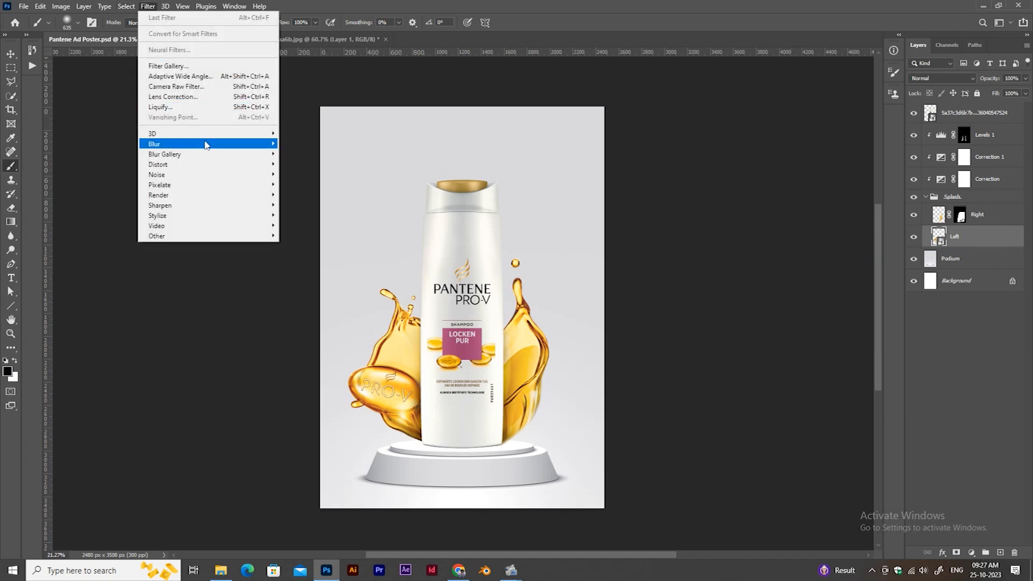
{"action": "mouse_move", "coordinate": [272, 144]}
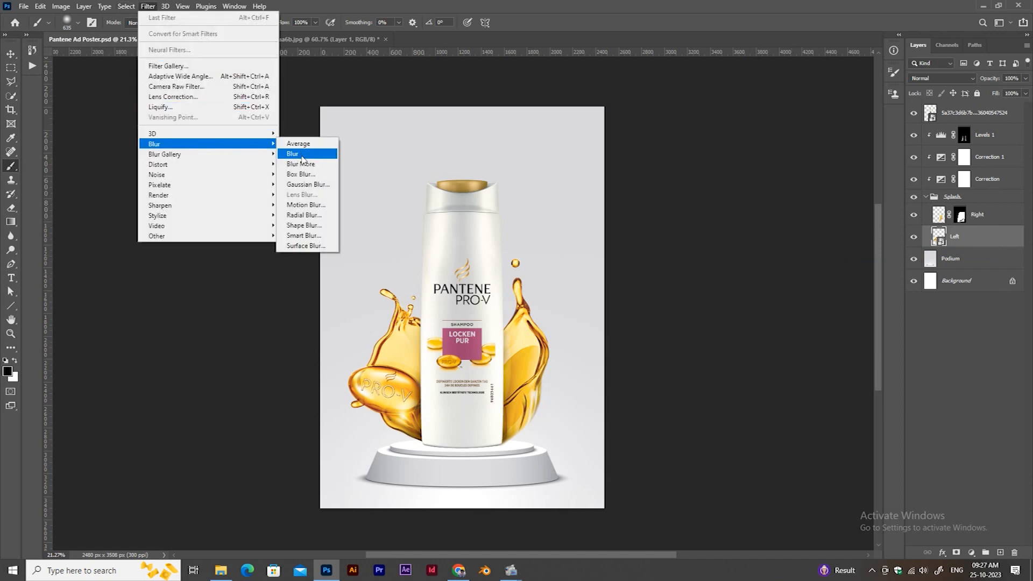
{"action": "left_click", "coordinate": [308, 185]}
{"action": "type", "text": "2"}
{"action": "key", "text": "Return"}
Convert the Right splash layer to a smart object and copy the Left layer's Gaussian Blur filter onto it.
{"action": "key", "text": "z"}
{"action": "left_click_drag", "start_coordinate": [407, 424], "coordinate": [479, 406]}
{"action": "left_click_drag", "start_coordinate": [479, 406], "coordinate": [429, 450]}
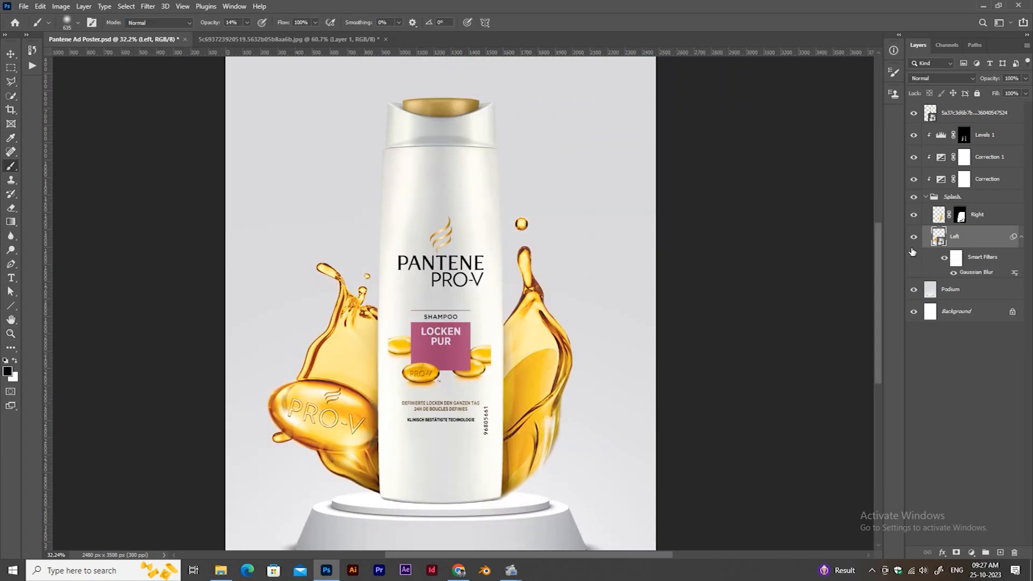
{"action": "right_click", "coordinate": [994, 219]}
{"action": "left_click", "coordinate": [958, 253]}
{"action": "left_click_drag", "start_coordinate": [979, 272], "coordinate": [974, 218]}
{"action": "key", "text": "z"}
{"action": "left_click_drag", "start_coordinate": [446, 472], "coordinate": [531, 459]}
{"action": "left_click", "coordinate": [925, 197]}
Rename the bottle layer Subject.
{"action": "double_click", "coordinate": [964, 111]}
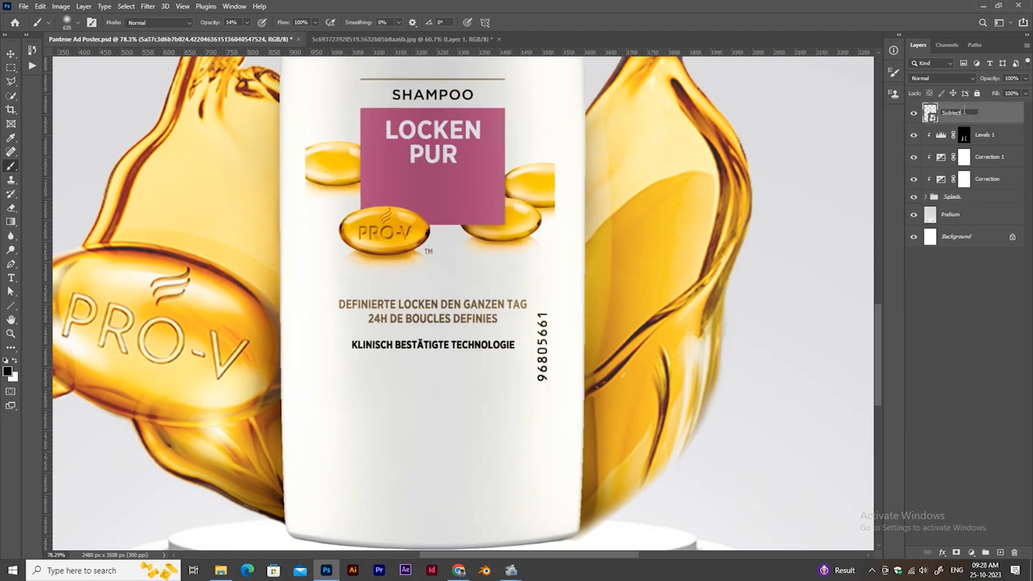
{"action": "type", "text": "Subject"}
{"action": "key", "text": "Return"}
Sharpen the Subject layer with an Unsharp Mask of 85% amount and 34 levels threshold, fine-tuning its radius, and save the poster.
{"action": "left_click", "coordinate": [148, 6]}
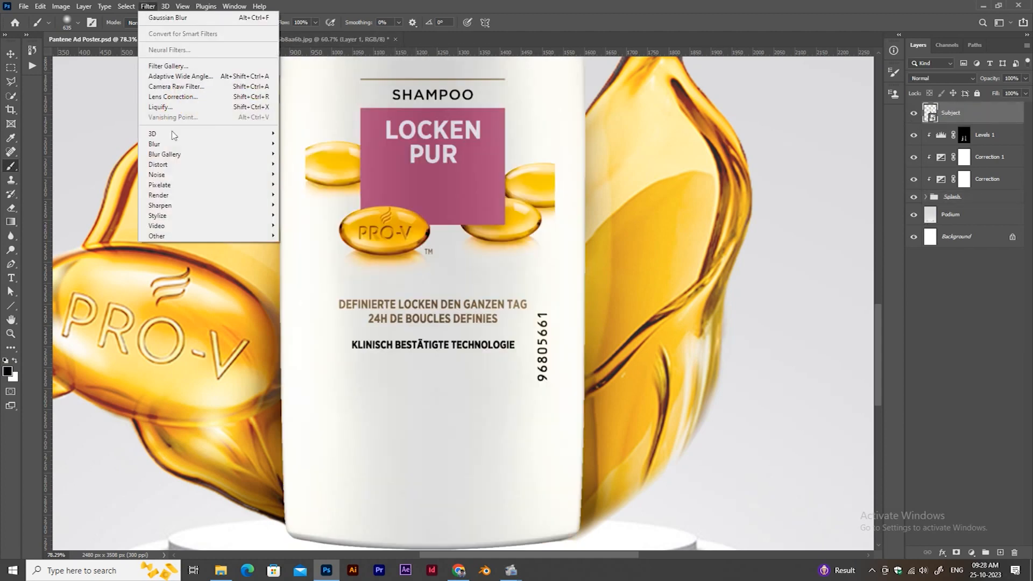
{"action": "mouse_move", "coordinate": [173, 206]}
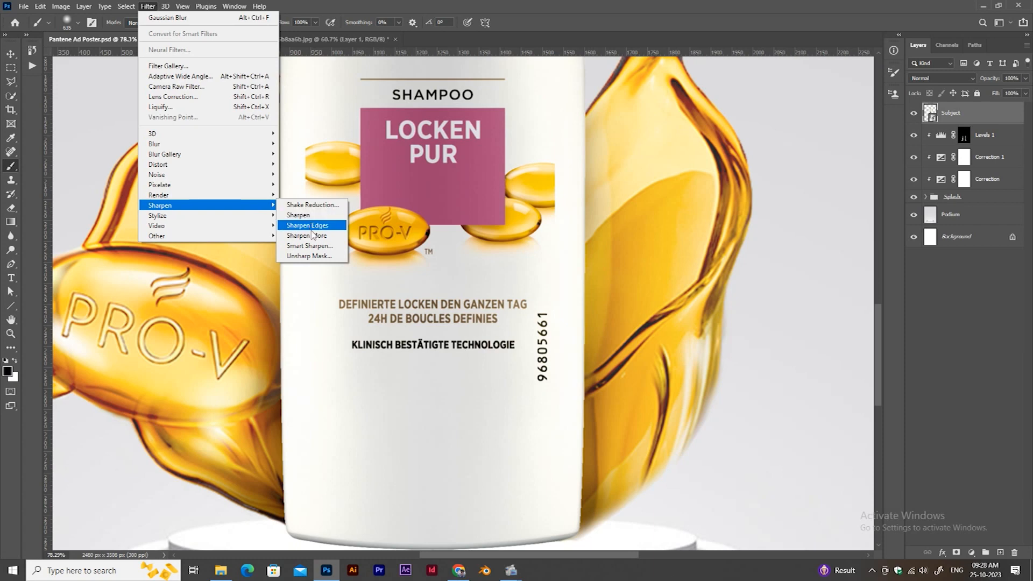
{"action": "left_click", "coordinate": [309, 257]}
{"action": "left_click", "coordinate": [776, 257]}
{"action": "left_click", "coordinate": [776, 257]}
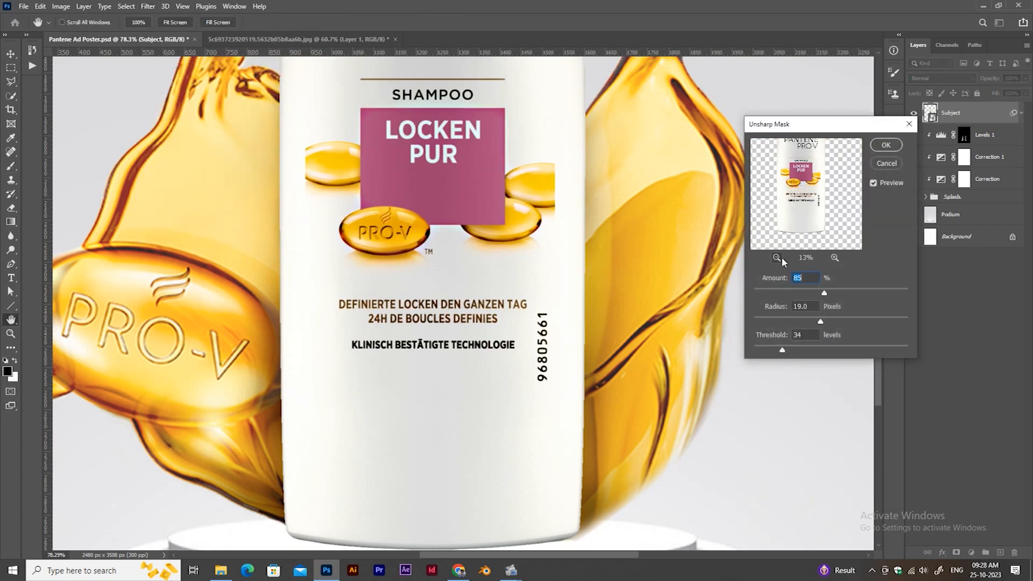
{"action": "left_click_drag", "start_coordinate": [832, 322], "coordinate": [830, 323]}
{"action": "left_click", "coordinate": [882, 147]}
{"action": "left_click_drag", "start_coordinate": [487, 344], "coordinate": [383, 301]}
{"action": "key", "text": "ctrl+s"}
Create a new empty layer directly above the Podium layer.
{"action": "left_click_drag", "start_coordinate": [432, 425], "coordinate": [538, 373]}
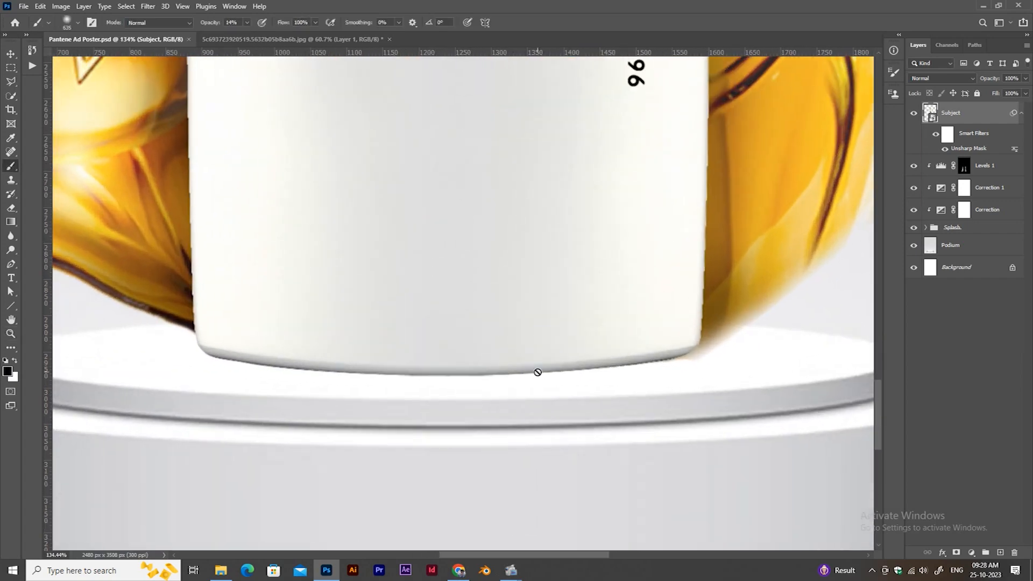
{"action": "left_click", "coordinate": [977, 248]}
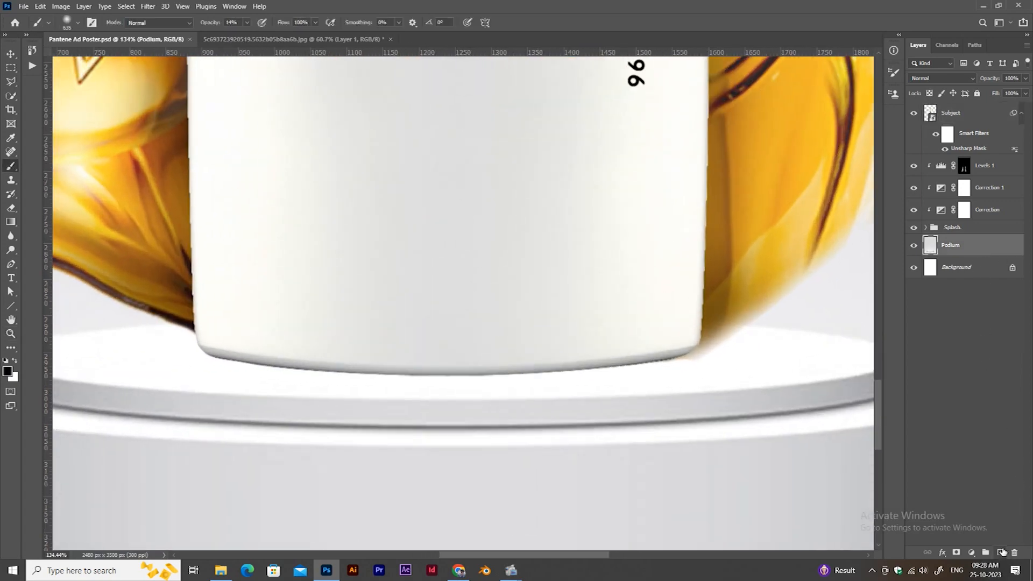
{"action": "left_click", "coordinate": [1001, 552]}
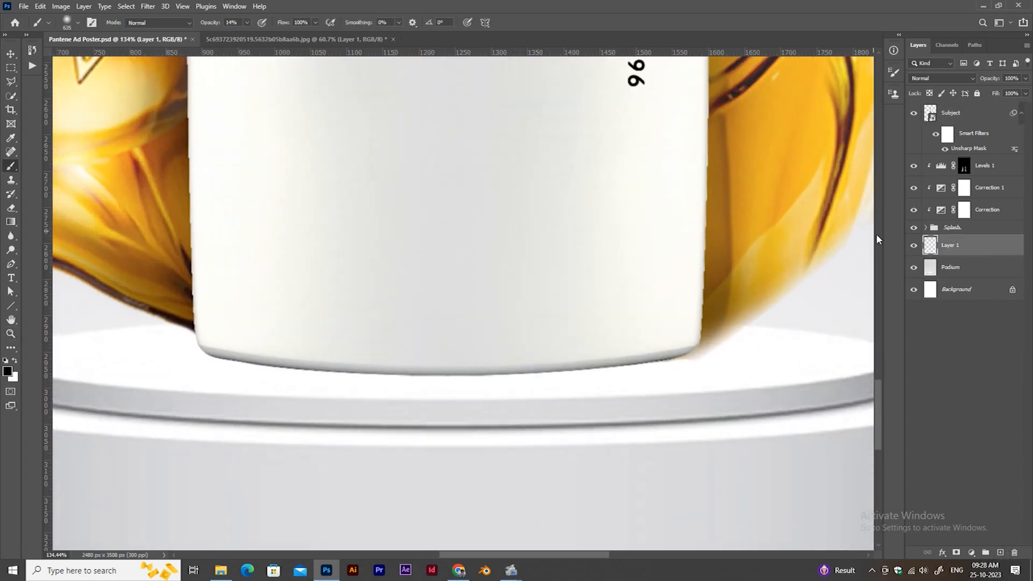
Mask away the blurry lower edge of the Right splash near the podium with a black brush and save the poster.
{"action": "left_click_drag", "start_coordinate": [752, 332], "coordinate": [701, 339]}
{"action": "left_click_drag", "start_coordinate": [795, 318], "coordinate": [713, 341]}
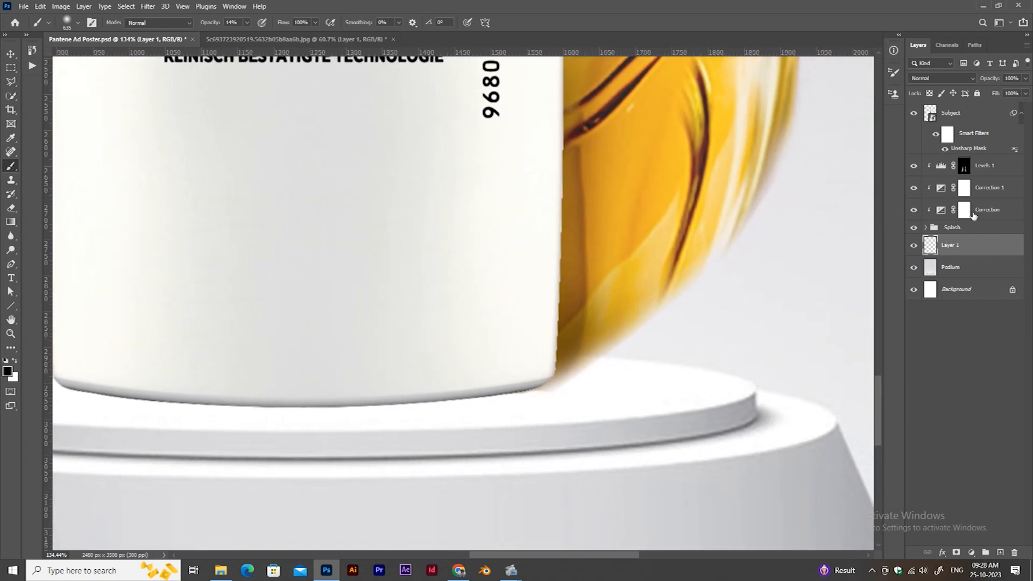
{"action": "left_click", "coordinate": [925, 227]}
{"action": "left_click", "coordinate": [958, 244]}
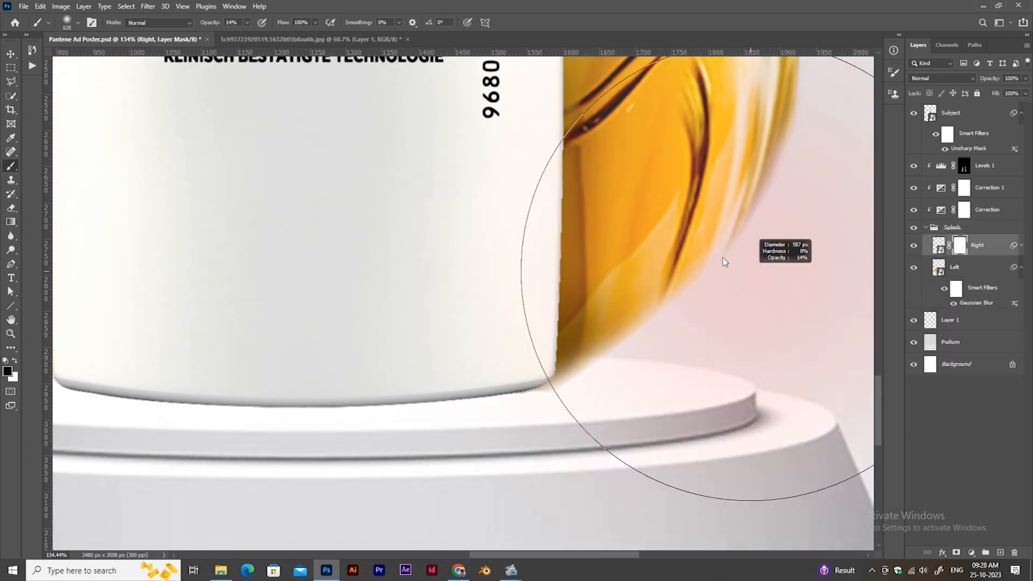
{"action": "left_click_drag", "start_coordinate": [864, 104], "coordinate": [739, 238]}
{"action": "left_click_drag", "start_coordinate": [641, 348], "coordinate": [607, 383]}
{"action": "mouse_move", "coordinate": [525, 465]}
{"action": "left_mouse_down"}
{"action": "mouse_move", "coordinate": [592, 371]}
{"action": "mouse_move", "coordinate": [505, 431]}
{"action": "left_mouse_up"}
{"action": "left_click_drag", "start_coordinate": [592, 341], "coordinate": [572, 301]}
{"action": "left_click_drag", "start_coordinate": [648, 164], "coordinate": [602, 279]}
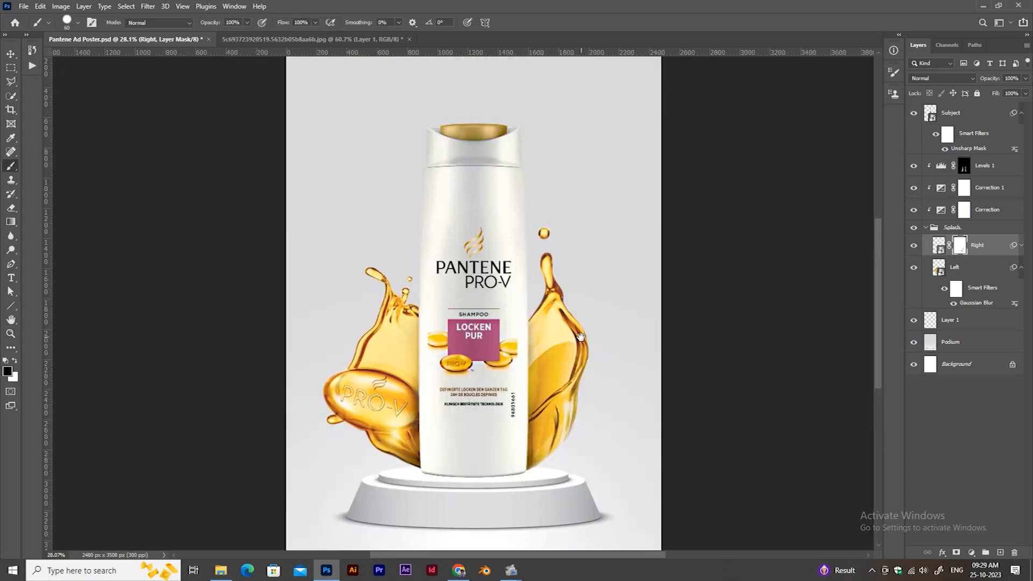
{"action": "key", "text": "ctrl+s"}
{"action": "key", "text": "ctrl+0"}
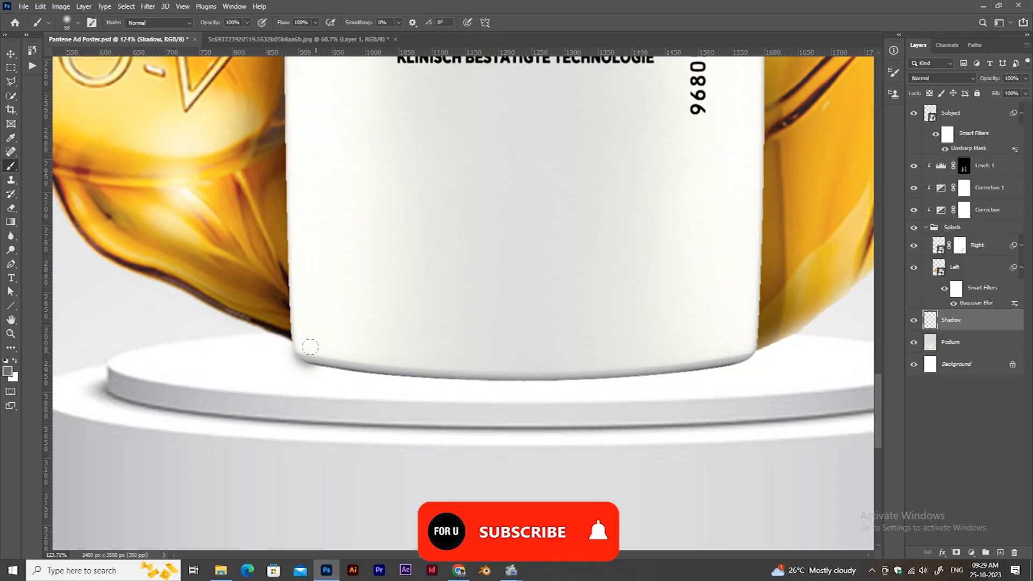
Paint a soft gray contact shadow along the bottle's base on the Shadow layer.
{"action": "mouse_move", "coordinate": [306, 358]}
{"action": "left_mouse_down"}
{"action": "mouse_move", "coordinate": [445, 364]}
{"action": "mouse_move", "coordinate": [750, 328]}
{"action": "left_mouse_up"}
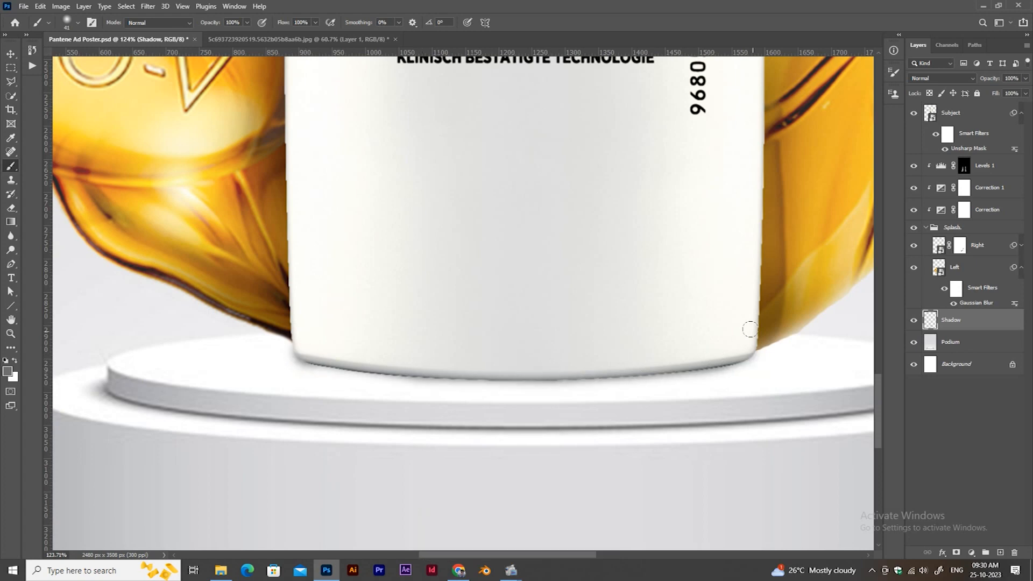
{"action": "left_click_drag", "start_coordinate": [673, 376], "coordinate": [759, 353]}
{"action": "scroll", "coordinate": [571, 383], "scroll_direction": "down", "scroll_amount": 4}
{"action": "left_click_drag", "start_coordinate": [599, 371], "coordinate": [610, 371]}
{"action": "scroll", "coordinate": [477, 373], "scroll_direction": "up", "scroll_amount": 6}
Choose a darker gray foreground color and deepen the shadow along the full width of the bottle's base.
{"action": "left_click", "coordinate": [8, 371]}
{"action": "left_click", "coordinate": [593, 195]}
{"action": "left_click", "coordinate": [834, 91]}
{"action": "left_click_drag", "start_coordinate": [369, 365], "coordinate": [562, 391]}
{"action": "left_click_drag", "start_coordinate": [565, 392], "coordinate": [255, 372]}
{"action": "mouse_move", "coordinate": [255, 373]}
{"action": "left_mouse_down"}
{"action": "mouse_move", "coordinate": [527, 375]}
{"action": "mouse_move", "coordinate": [707, 344]}
{"action": "left_mouse_up"}
{"action": "scroll", "coordinate": [590, 356], "scroll_direction": "down", "scroll_amount": 7}
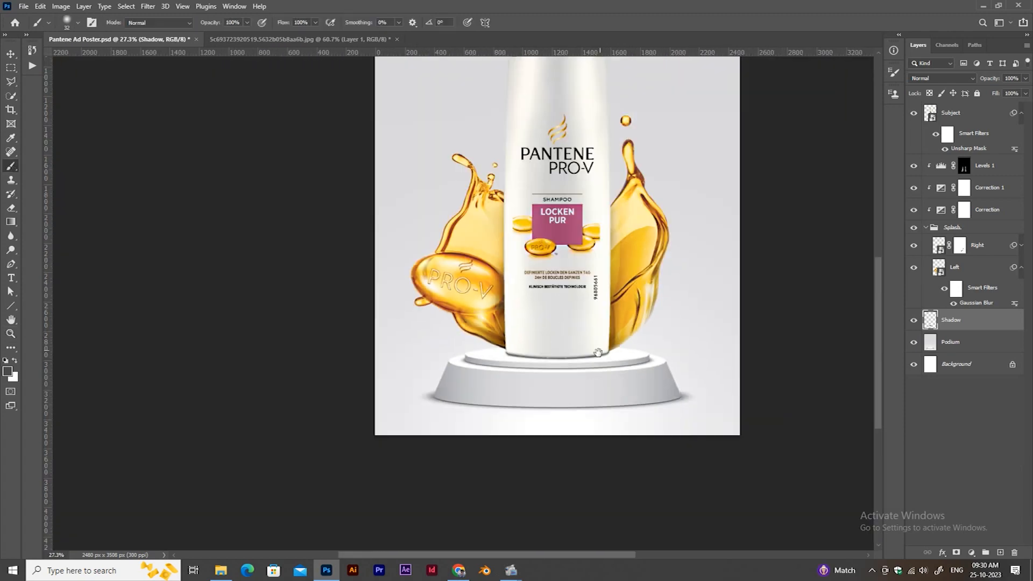
Convert the Shadow layer to a smart object and soften it with a Gaussian Blur.
{"action": "scroll", "coordinate": [537, 347], "scroll_direction": "up", "scroll_amount": 6}
{"action": "key", "text": "ctrl+alt+s"}
{"action": "left_click", "coordinate": [151, 8]}
{"action": "mouse_move", "coordinate": [174, 145]}
{"action": "left_click", "coordinate": [306, 184]}
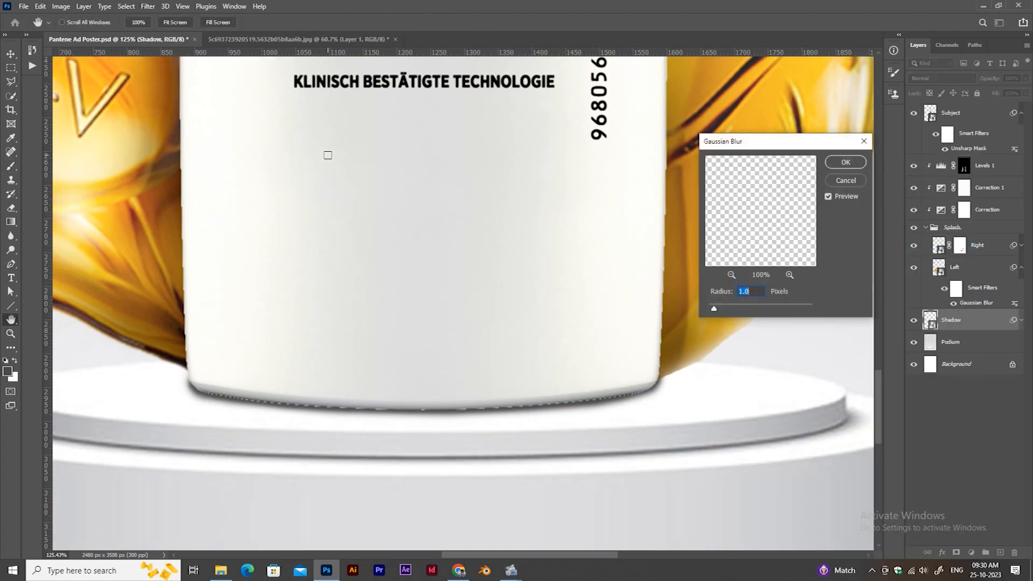
{"action": "left_click_drag", "start_coordinate": [738, 309], "coordinate": [740, 310]}
{"action": "left_click", "coordinate": [845, 162]}
Add a layer mask to the Subject layer and clean up the jagged edge along the bottle's base.
{"action": "left_click", "coordinate": [968, 113]}
{"action": "left_click", "coordinate": [956, 552]}
{"action": "scroll", "coordinate": [562, 395], "scroll_direction": "up", "scroll_amount": 3}
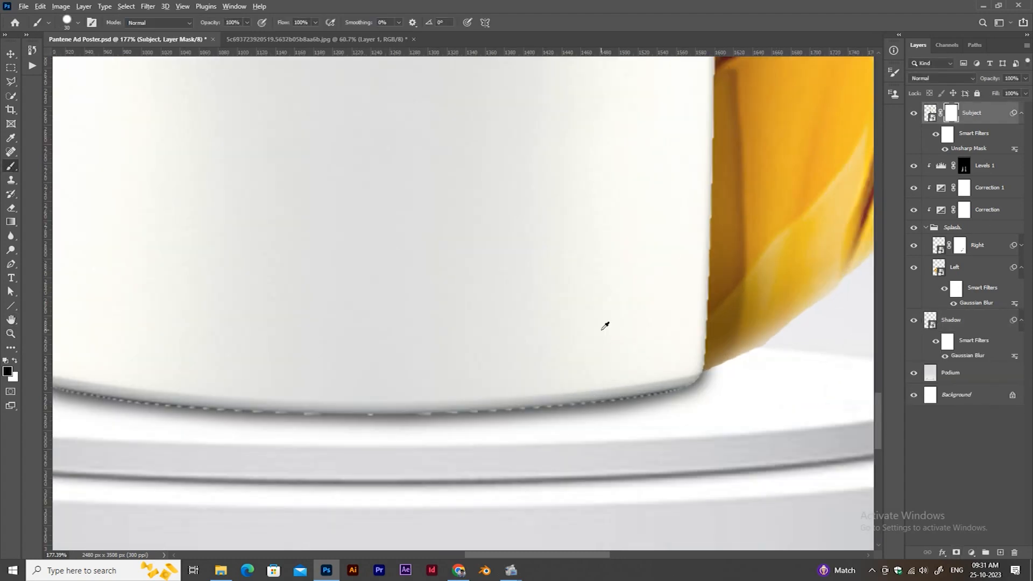
{"action": "scroll", "coordinate": [611, 411], "scroll_direction": "left", "scroll_amount": 3}
{"action": "key", "text": "ctrl+0"}
{"action": "key", "text": "ctrl+minus"}
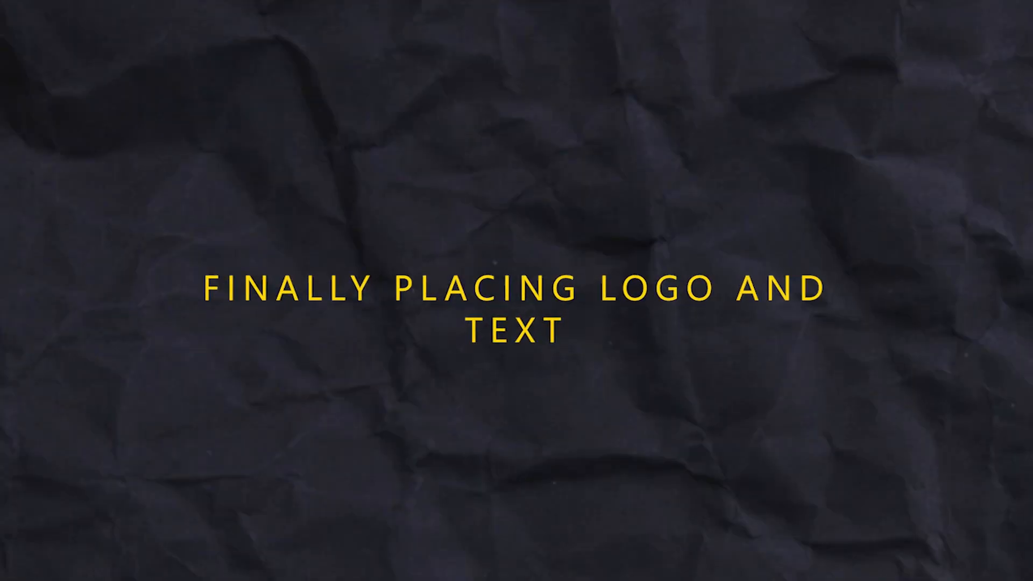
Place the PANTENE logo image download (3) into the poster and enlarge it to nearly the full canvas width.
{"action": "key", "text": "alt+Tab"}
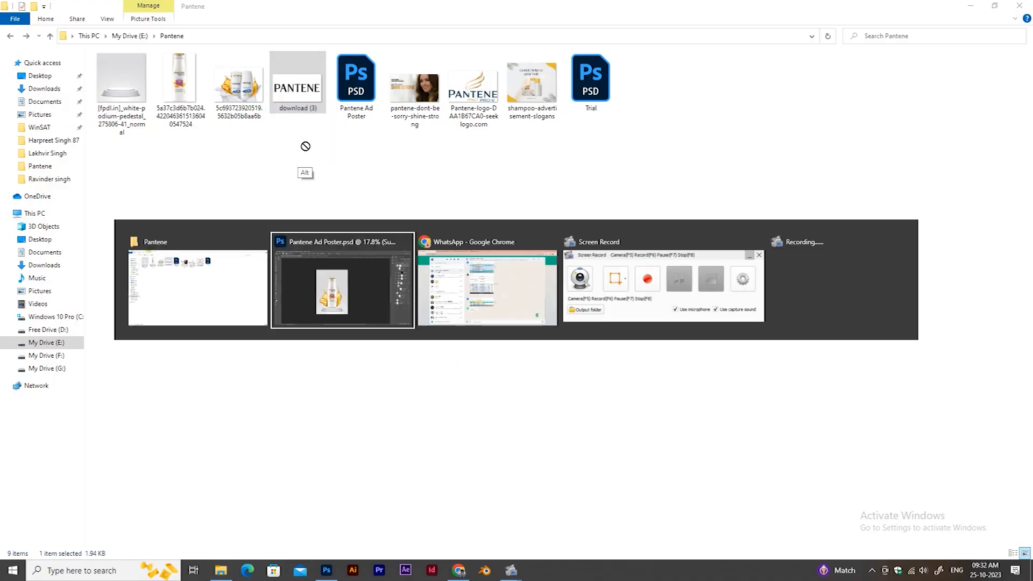
{"action": "left_click_drag", "start_coordinate": [305, 146], "coordinate": [430, 258]}
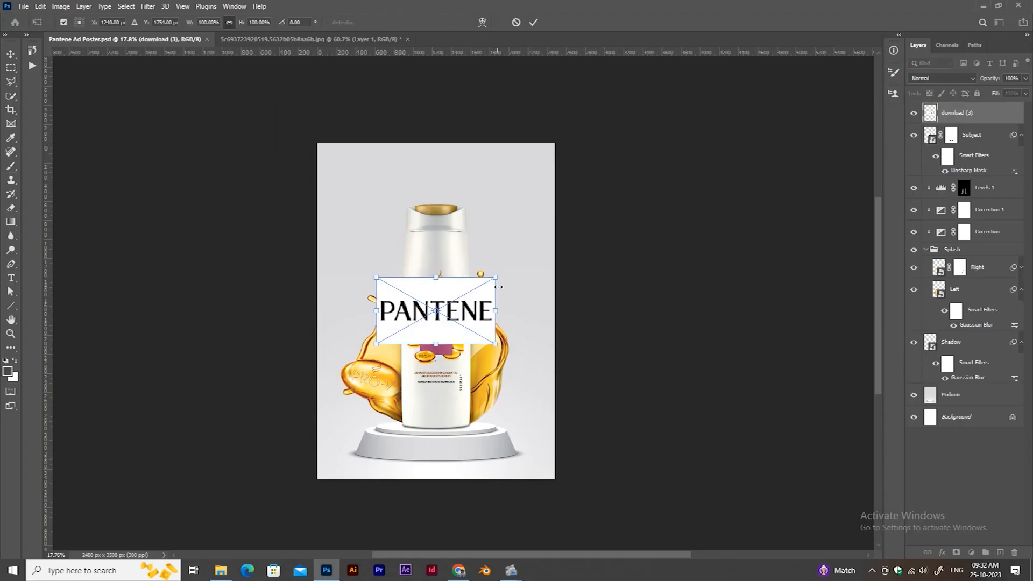
{"action": "left_click_drag", "start_coordinate": [495, 279], "coordinate": [551, 247]}
{"action": "left_click", "coordinate": [533, 22]}
{"action": "left_click_drag", "start_coordinate": [439, 305], "coordinate": [495, 304]}
{"action": "right_click", "coordinate": [989, 119]}
{"action": "left_click", "coordinate": [935, 294]}
{"action": "key", "text": "ctrl+z"}
Select the PANTENE logo's letters with the Magic Wand tool and mask out the white background around them.
{"action": "left_click", "coordinate": [14, 100]}
{"action": "left_click", "coordinate": [15, 104], "text": "alt"}
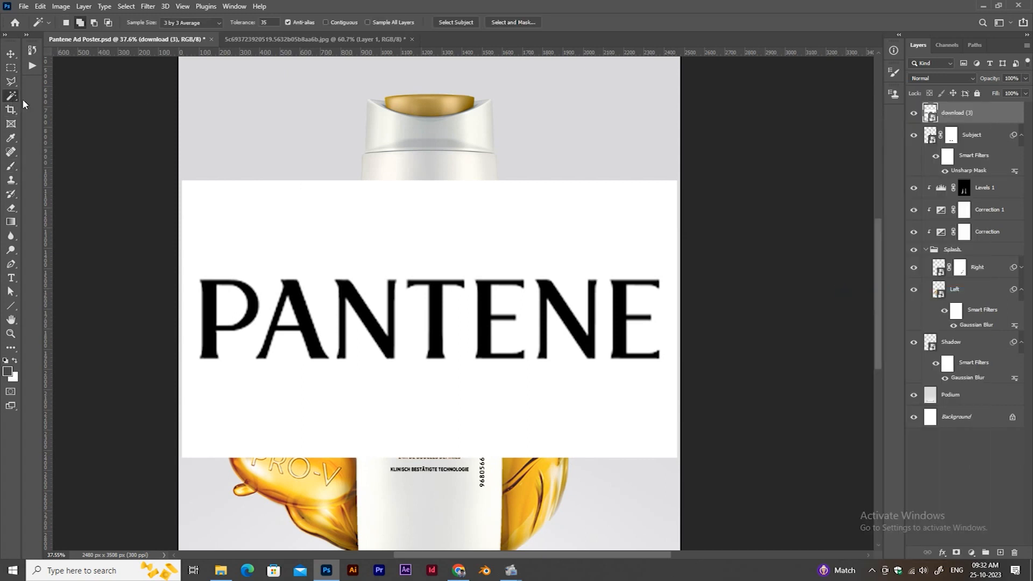
{"action": "left_click", "coordinate": [365, 320], "text": "shift"}
{"action": "left_click", "coordinate": [435, 320], "text": "shift"}
{"action": "left_click", "coordinate": [506, 322], "text": "shift"}
{"action": "left_click", "coordinate": [565, 320], "text": "shift"}
{"action": "left_click", "coordinate": [653, 293], "text": "shift"}
{"action": "left_click", "coordinate": [956, 553]}
Add a solid color fill layer in black (#000000) above the logo layer.
{"action": "left_click", "coordinate": [970, 553]}
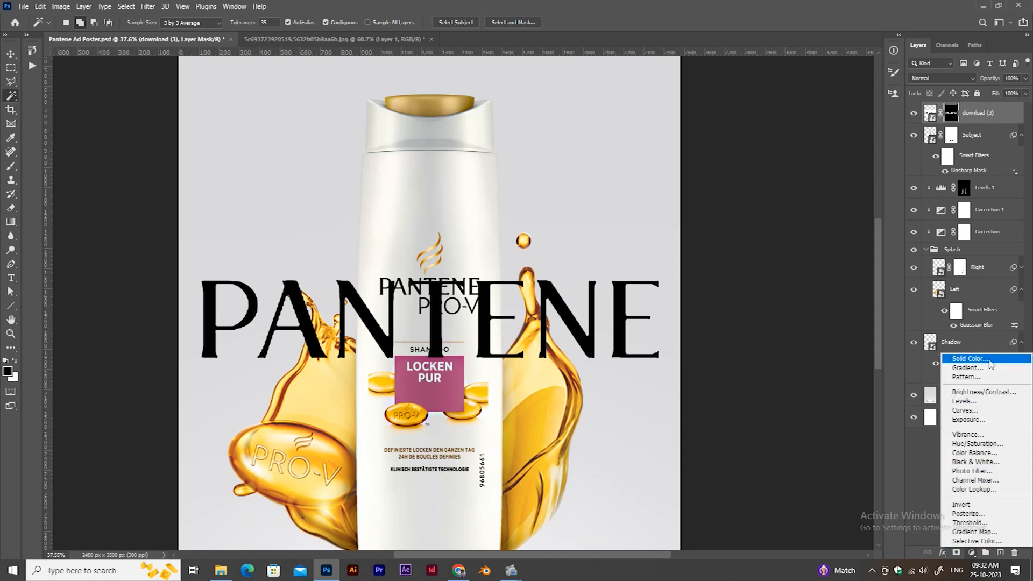
{"action": "left_click", "coordinate": [954, 357]}
{"action": "left_click_drag", "start_coordinate": [658, 221], "coordinate": [610, 256]}
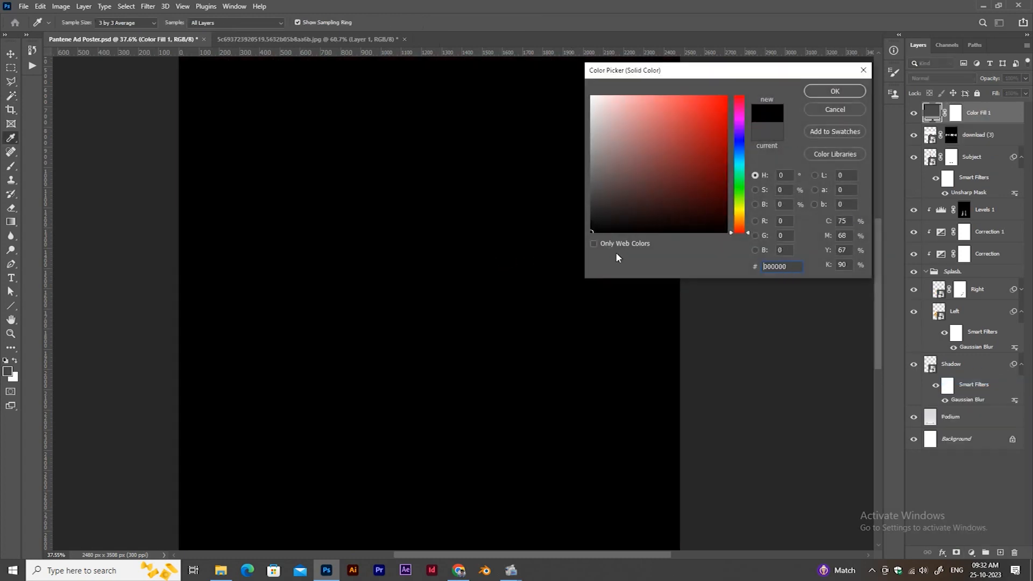
{"action": "left_click", "coordinate": [850, 90]}
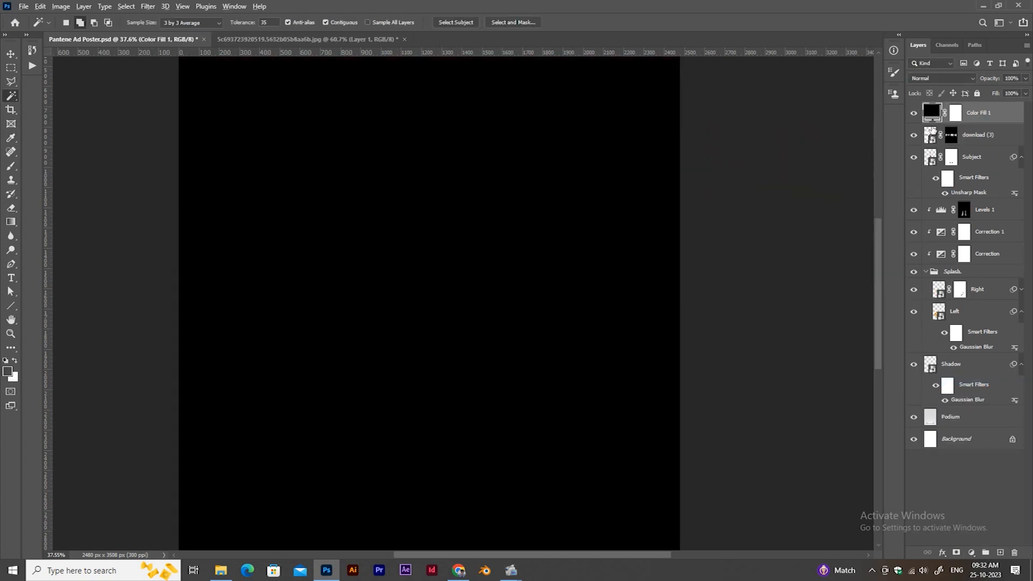
Clip the black fill to the logo layer and merge the two into a single layer.
{"action": "left_click", "coordinate": [932, 123], "text": "alt"}
{"action": "left_click", "coordinate": [967, 137], "text": "shift"}
{"action": "key", "text": "ctrl+e"}
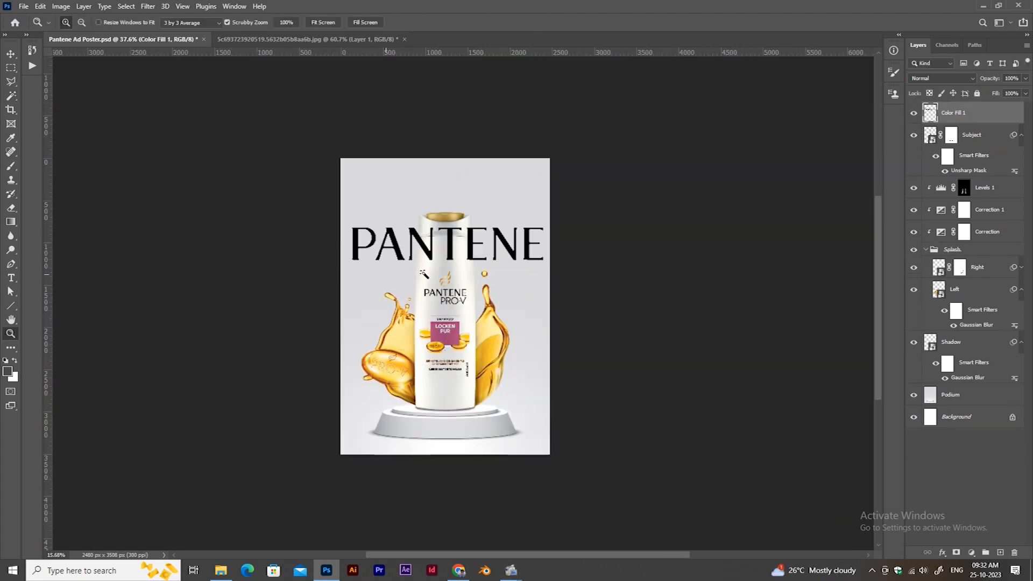
Move the merged logo layer behind the bottle, between the Splash group and the Shadow layer, and collapse the Splash group.
{"action": "left_click_drag", "start_coordinate": [976, 113], "coordinate": [976, 330]}
{"action": "left_click", "coordinate": [931, 228]}
{"action": "left_click", "coordinate": [925, 228]}
{"action": "left_click", "coordinate": [953, 244]}
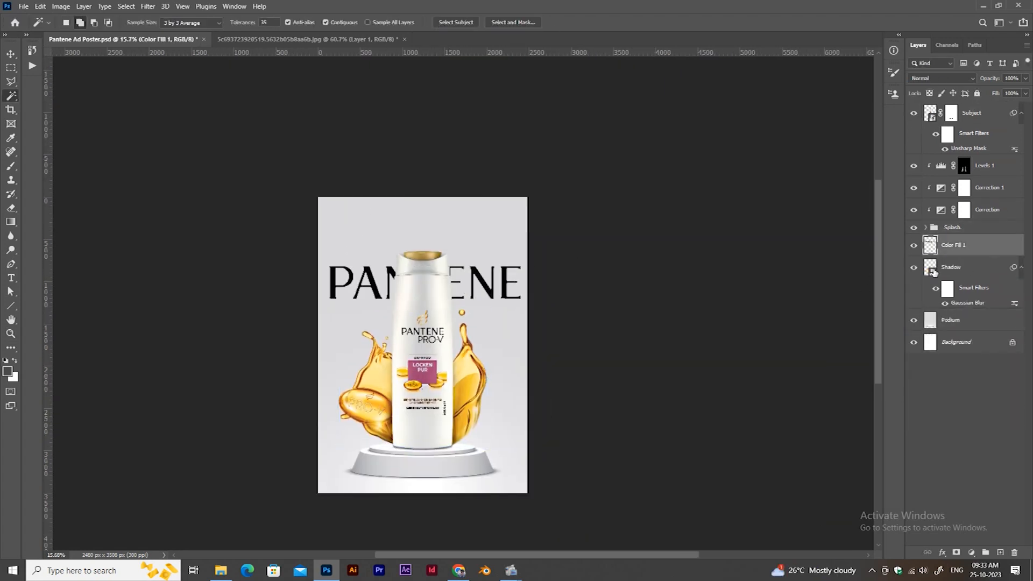
Move the PANTENE logo up behind the bottle's cap, scale it down slightly, and save the poster.
{"action": "key", "text": "v"}
{"action": "key", "text": "shift+Up"}
{"action": "key", "text": "shift+Up"}
{"action": "key", "text": "shift+Up"}
{"action": "key", "text": "shift+Up"}
{"action": "key", "text": "shift+Up"}
{"action": "key", "text": "shift+Up"}
{"action": "key", "text": "shift+Up"}
{"action": "key", "text": "shift+Up"}
{"action": "key", "text": "shift+Up"}
{"action": "key", "text": "shift+Up"}
{"action": "key", "text": "shift+Up"}
{"action": "key", "text": "shift+Up"}
{"action": "key", "text": "ctrl+t"}
{"action": "left_click_drag", "start_coordinate": [521, 220], "coordinate": [517, 221]}
{"action": "key", "text": "shift+Down"}
{"action": "key", "text": "shift+Down"}
{"action": "key", "text": "shift+Down"}
{"action": "key", "text": "Return"}
{"action": "key", "text": "ctrl+s"}
Add a right-aligned paragraph text below the logo reading "STRONGER TO GO LONGER" on three lines.
{"action": "key", "text": "z"}
{"action": "mouse_move", "coordinate": [516, 297]}
{"action": "left_mouse_down"}
{"action": "mouse_move", "coordinate": [551, 297]}
{"action": "mouse_move", "coordinate": [523, 314]}
{"action": "left_mouse_up"}
{"action": "left_click_drag", "start_coordinate": [519, 249], "coordinate": [535, 253]}
{"action": "key", "text": "v"}
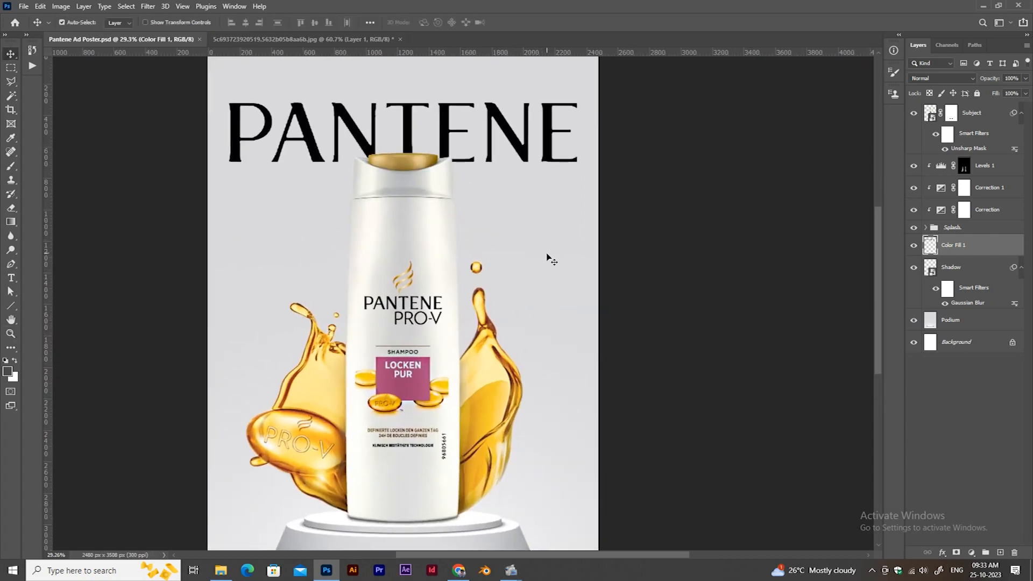
{"action": "left_click", "coordinate": [16, 277]}
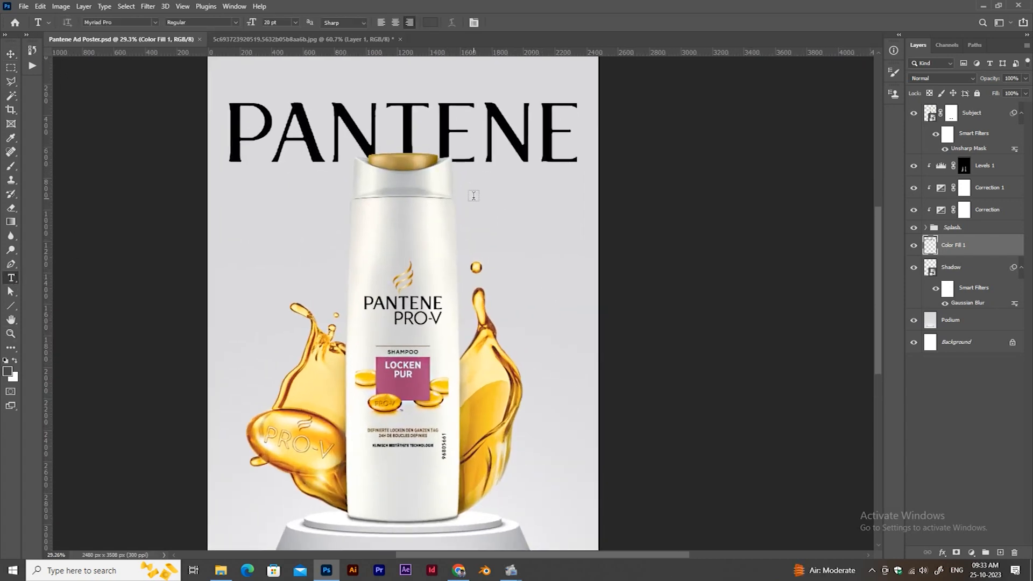
{"action": "left_click_drag", "start_coordinate": [325, 222], "coordinate": [549, 269]}
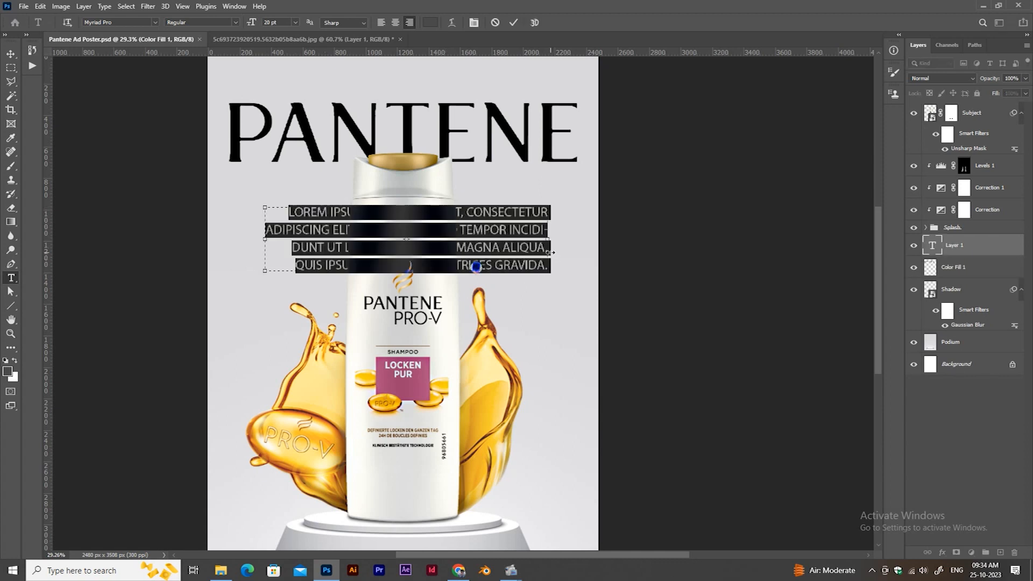
{"action": "type", "text": "STRONGER"}
{"action": "key", "text": "Return"}
{"action": "type", "text": "TO GO"}
{"action": "key", "text": "Return"}
{"action": "type", "text": "LONGER"}
{"action": "key", "text": "ctrl+a"}
Recolor the "STRONGER TO GO LONGER" tagline golden and make it bold.
{"action": "left_click", "coordinate": [430, 22]}
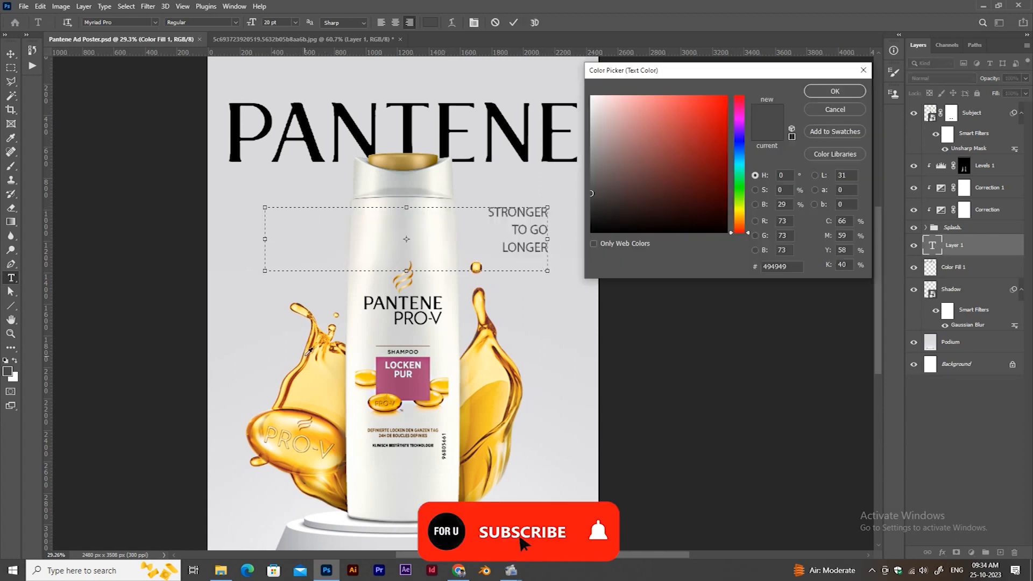
{"action": "left_click", "coordinate": [696, 128]}
{"action": "key", "text": "Up"}
{"action": "key", "text": "Up"}
{"action": "key", "text": "Up"}
{"action": "key", "text": "Up"}
{"action": "key", "text": "ctrl+Return"}
Narrow the tagline's text box and place it, enlarged, beneath the right end of the logo beside the bottle.
{"action": "left_click_drag", "start_coordinate": [265, 239], "coordinate": [446, 240]}
{"action": "key", "text": "ctrl+t"}
{"action": "left_click_drag", "start_coordinate": [511, 231], "coordinate": [554, 179]}
{"action": "key", "text": "Return"}
{"action": "scroll", "coordinate": [522, 300], "scroll_direction": "down", "scroll_amount": 5}
{"action": "scroll", "coordinate": [522, 300], "scroll_direction": "up", "scroll_amount": 2}
Set the tagline's line spacing (leading) to 32 pt.
{"action": "double_click", "coordinate": [517, 256]}
{"action": "left_click", "coordinate": [475, 22]}
{"action": "left_click", "coordinate": [751, 106]}
{"action": "key", "text": "Up"}
{"action": "key", "text": "Up"}
{"action": "key", "text": "Up"}
{"action": "key", "text": "Up"}
{"action": "key", "text": "Up"}
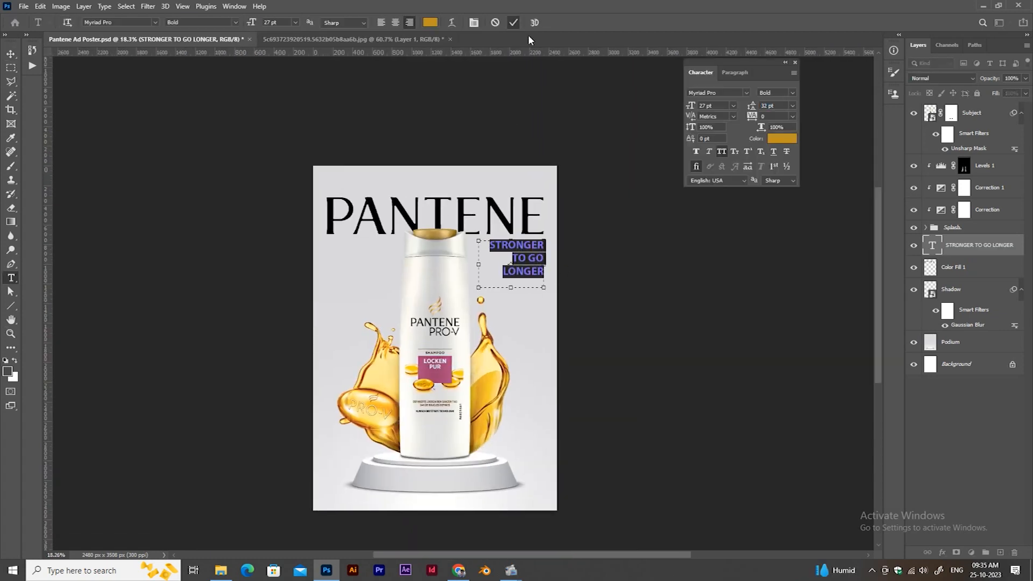
{"action": "left_click", "coordinate": [515, 22]}
Add a drop shadow to the tagline layer with 100% opacity and a size of 0 px.
{"action": "scroll", "coordinate": [532, 274], "scroll_direction": "up", "scroll_amount": 3}
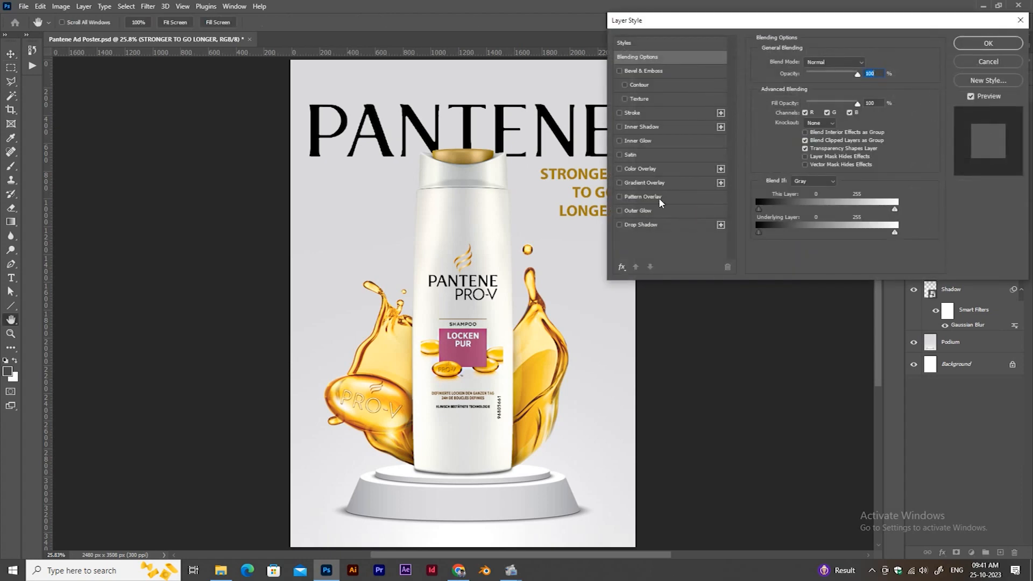
{"action": "left_click", "coordinate": [652, 224]}
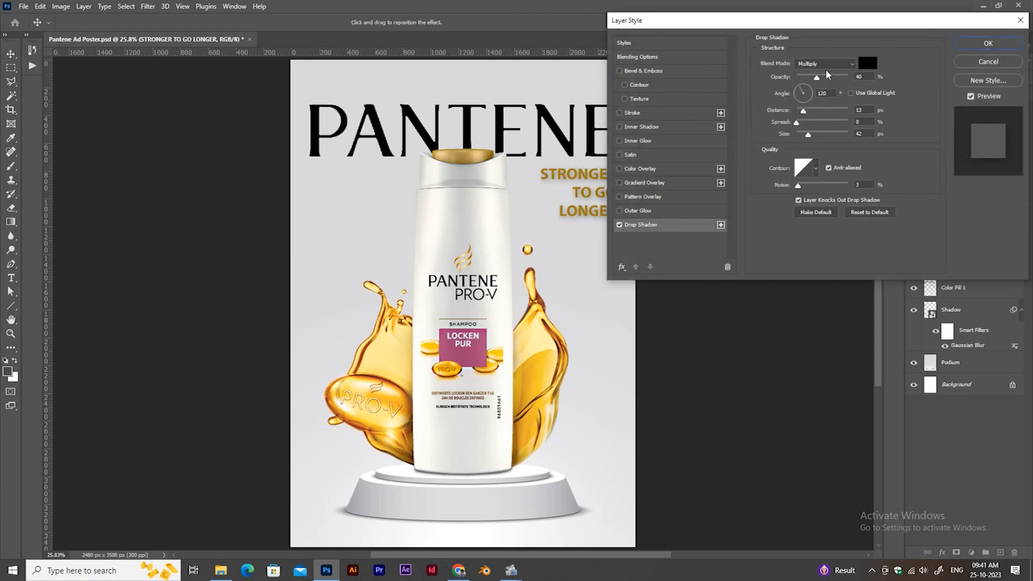
{"action": "left_click_drag", "start_coordinate": [816, 76], "coordinate": [848, 77]}
{"action": "left_click", "coordinate": [808, 135]}
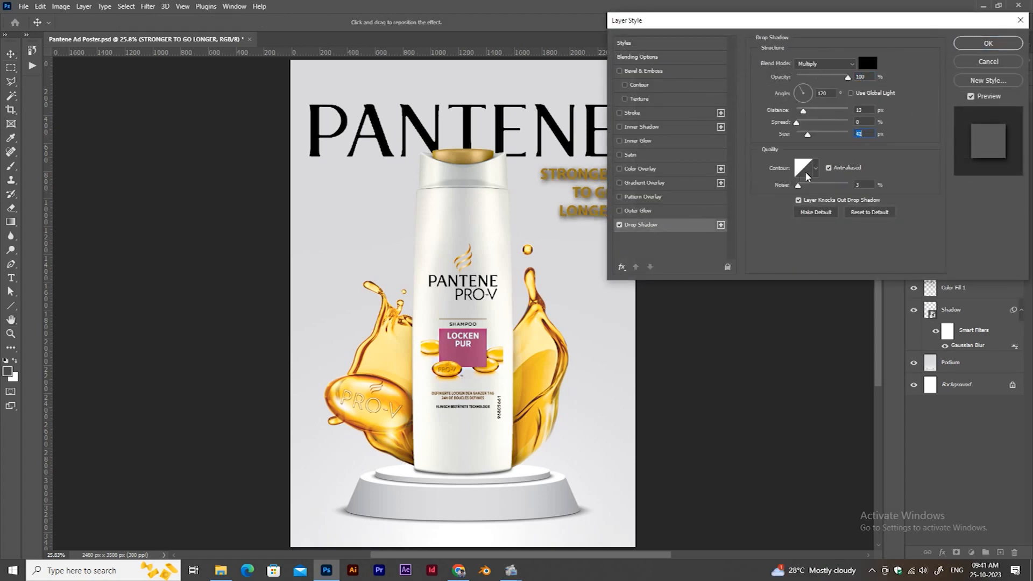
{"action": "left_click_drag", "start_coordinate": [783, 186], "coordinate": [764, 191]}
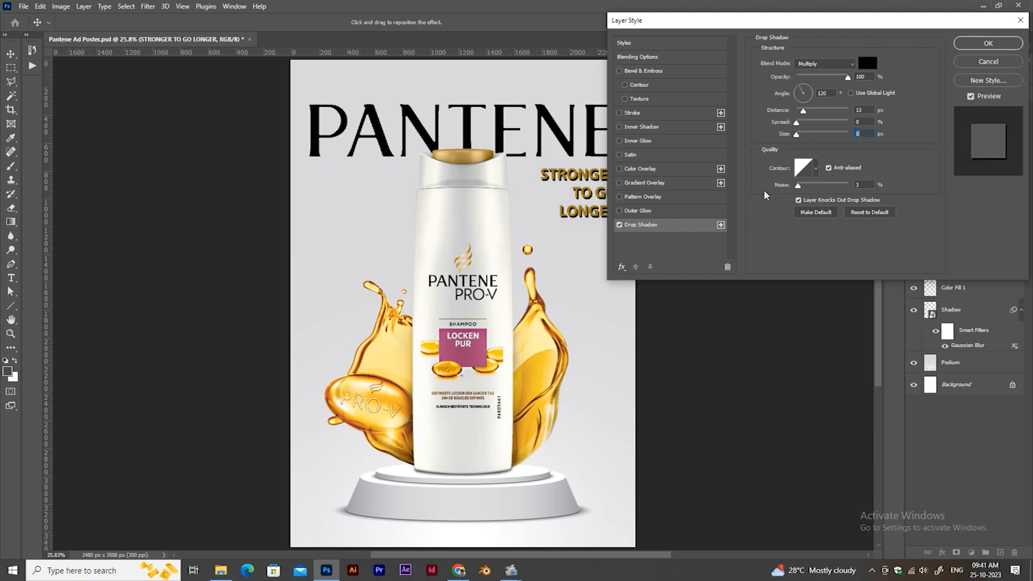
Change the tagline's drop shadow to dark golden brown with 77% opacity and a 9 px distance, and apply it.
{"action": "left_click", "coordinate": [867, 64]}
{"action": "left_click", "coordinate": [570, 175]}
{"action": "left_click_drag", "start_coordinate": [709, 141], "coordinate": [724, 175]}
{"action": "left_click", "coordinate": [832, 88]}
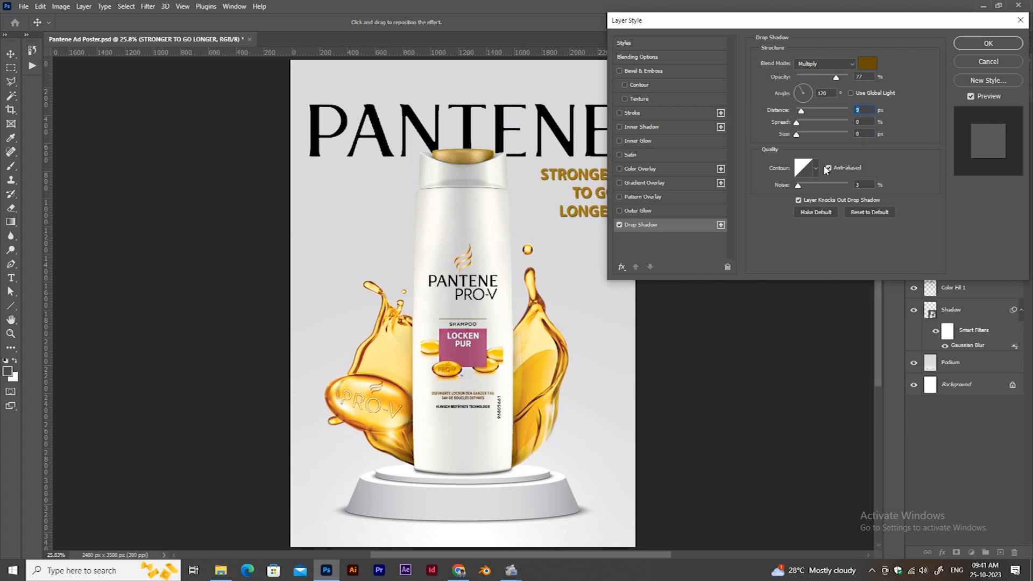
{"action": "left_click", "coordinate": [988, 43]}
Copy the tagline's drop shadow to the logo layer Color Fill 1, set its opacity to 89% and recolor it gray.
{"action": "left_click_drag", "start_coordinate": [1012, 244], "coordinate": [965, 283]}
{"action": "double_click", "coordinate": [953, 313]}
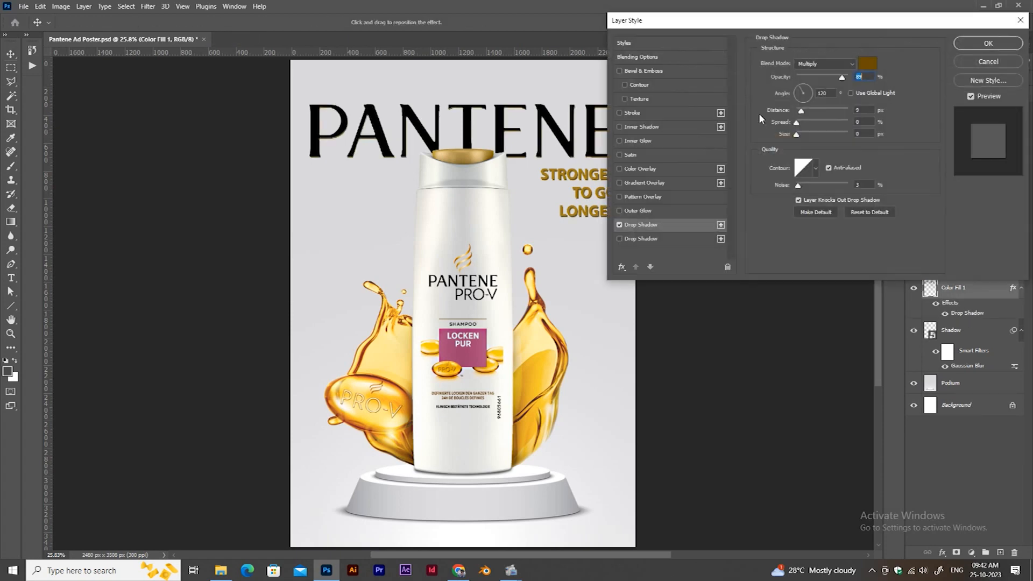
{"action": "left_click", "coordinate": [867, 64]}
{"action": "left_click", "coordinate": [586, 164]}
{"action": "left_click", "coordinate": [834, 89]}
{"action": "left_click", "coordinate": [973, 45]}
Inspect the finished lettering, close the floating Character settings, and fit the whole poster in view.
{"action": "key", "text": "z"}
{"action": "left_click_drag", "start_coordinate": [380, 285], "coordinate": [317, 284]}
{"action": "key", "text": "v"}
{"action": "key", "text": "ctrl+0"}
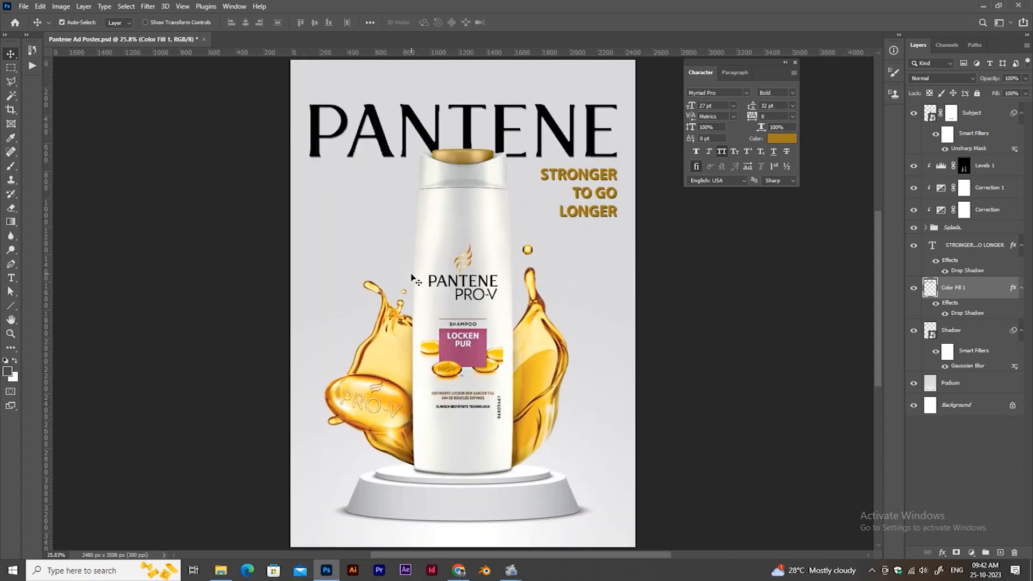
{"action": "left_click", "coordinate": [796, 63]}
{"action": "key", "text": "ctrl+minus"}
{"action": "key", "text": "ctrl+0"}
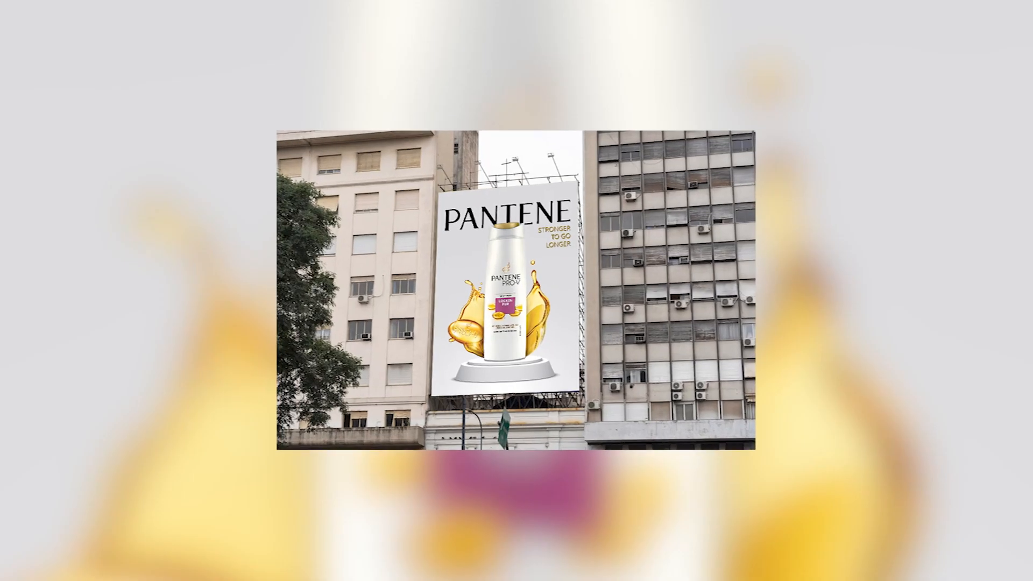